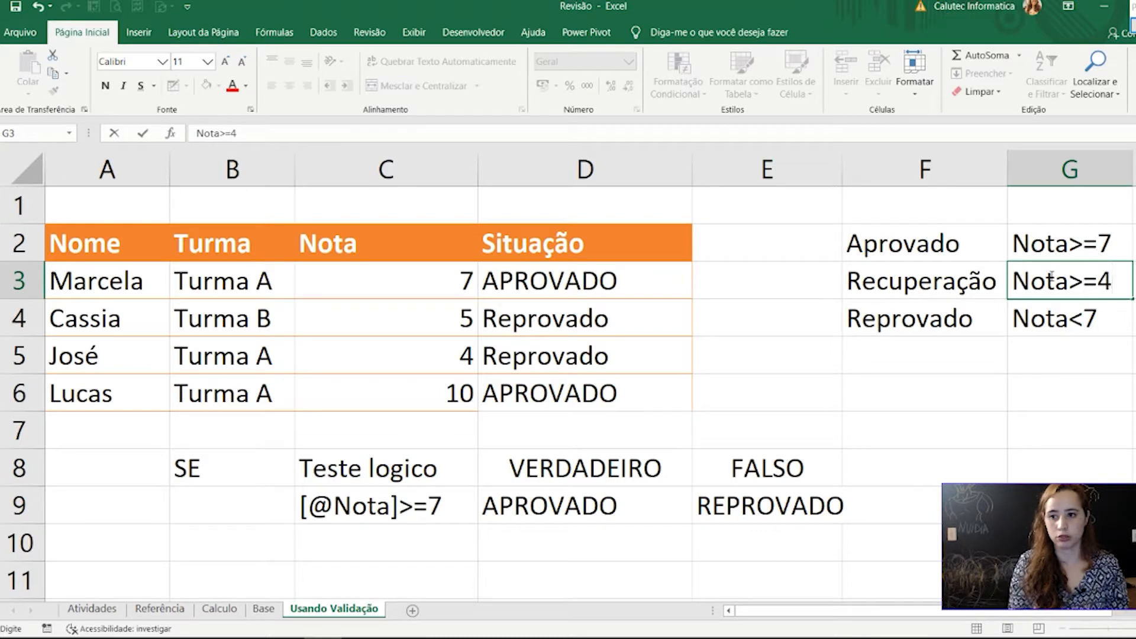
Step: Commit the criterion Nota>=4 for Recuperação in cell G3
{"action": "left_click", "coordinate": [1037, 427]}
{"action": "left_click", "coordinate": [952, 286]}
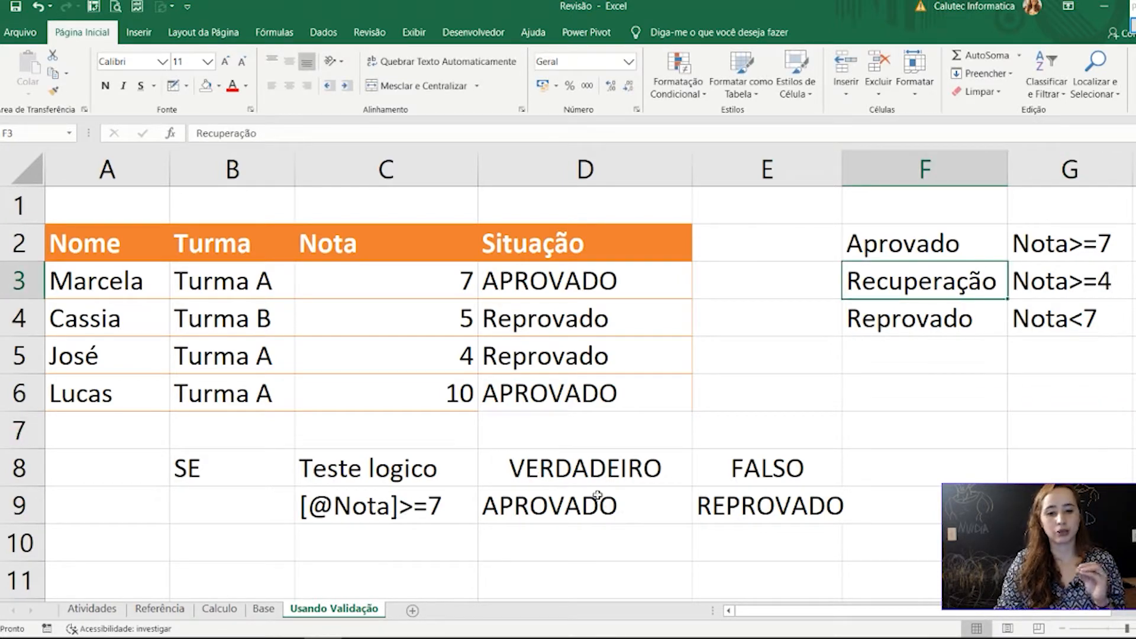
Step: Review the logical test and its two outcomes in row 9, and clear the REPROVADO entry under FALSO in E9
{"action": "left_click_drag", "start_coordinate": [571, 504], "coordinate": [732, 504]}
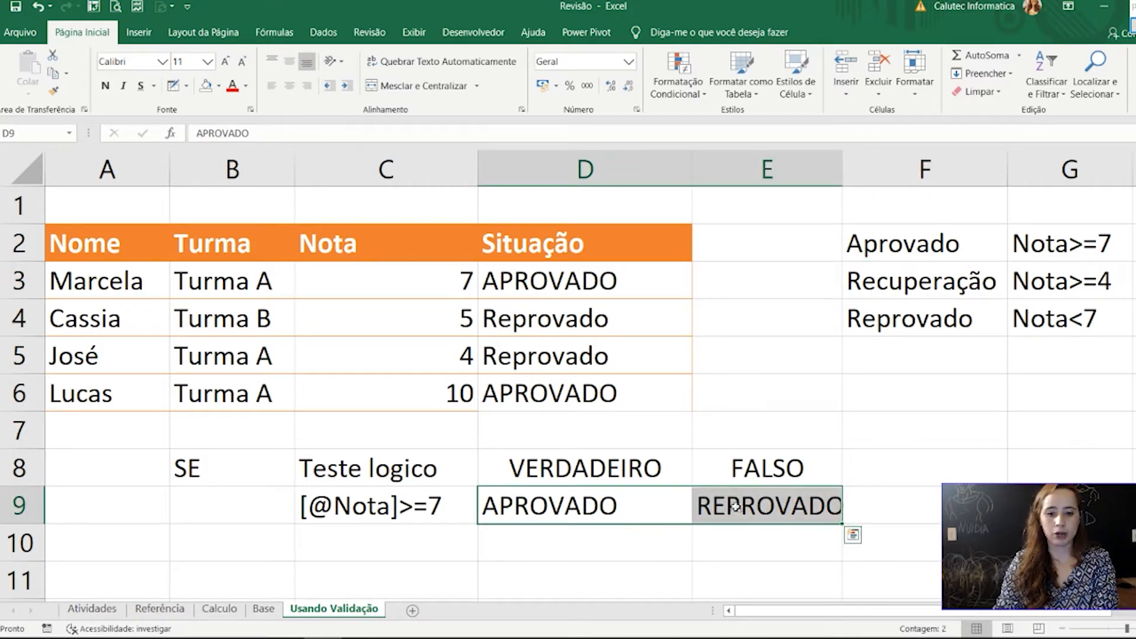
{"action": "left_click", "coordinate": [741, 507]}
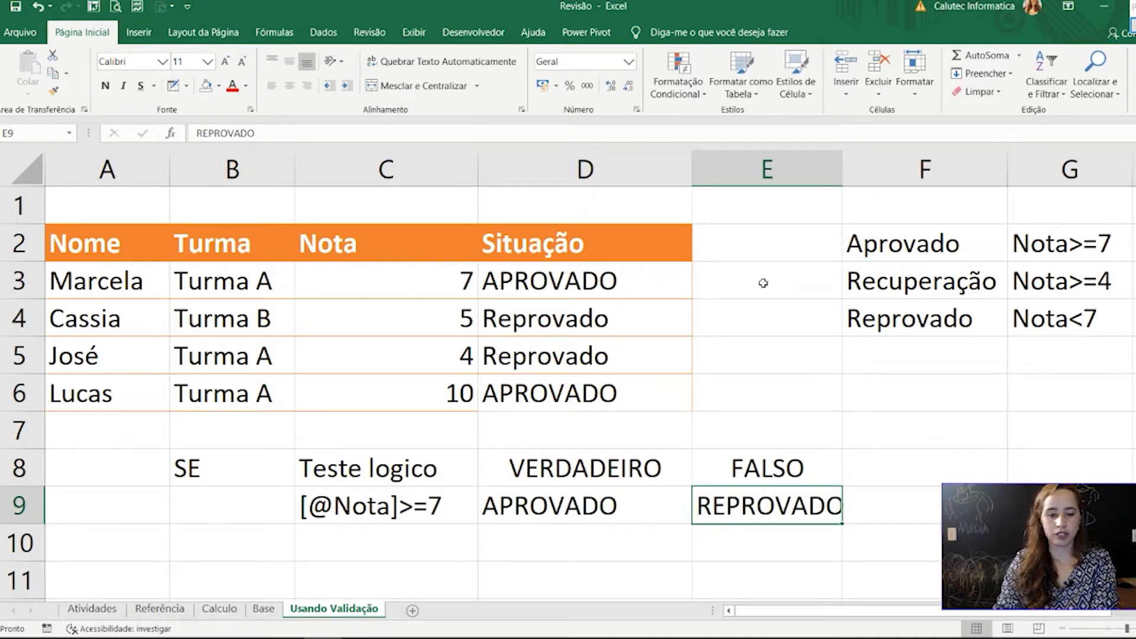
{"action": "double_click", "coordinate": [395, 509]}
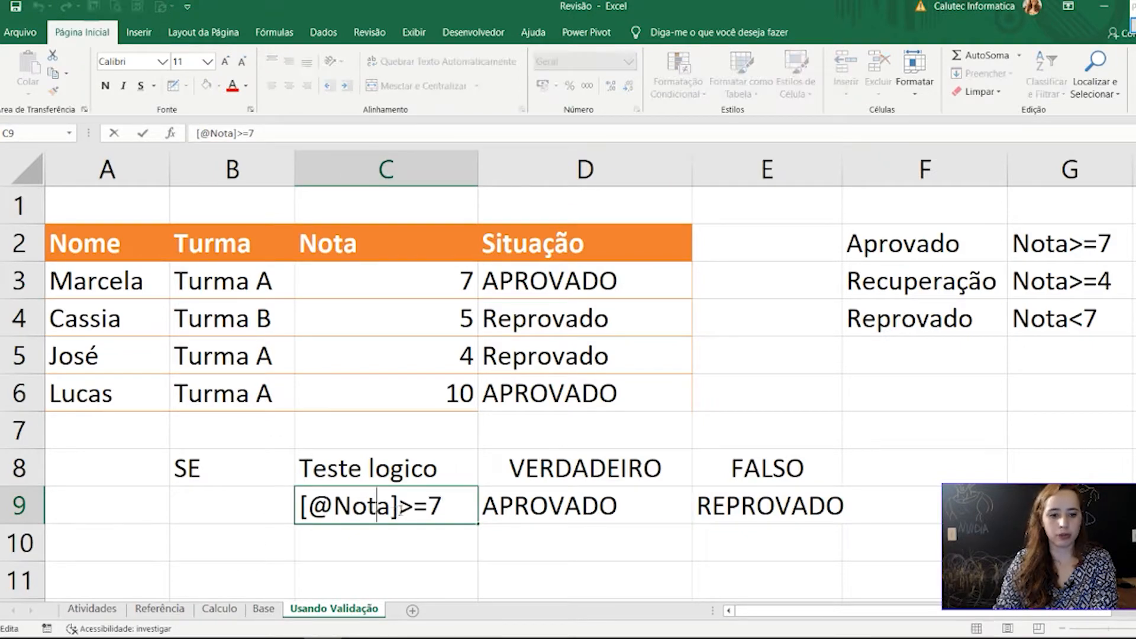
{"action": "left_click", "coordinate": [443, 506]}
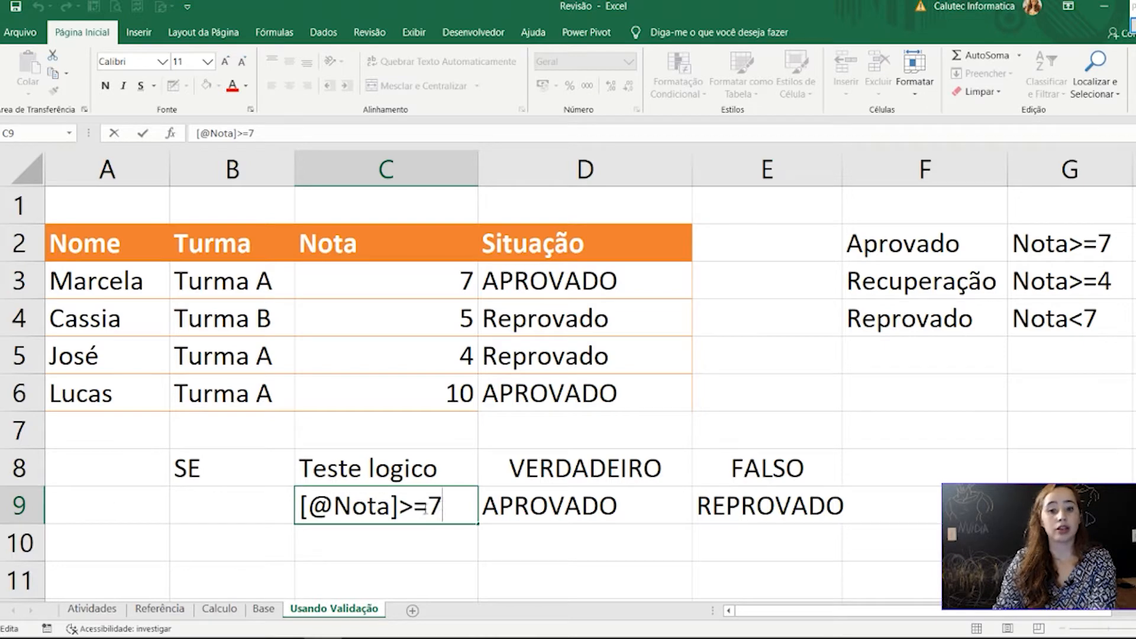
{"action": "left_click", "coordinate": [568, 502]}
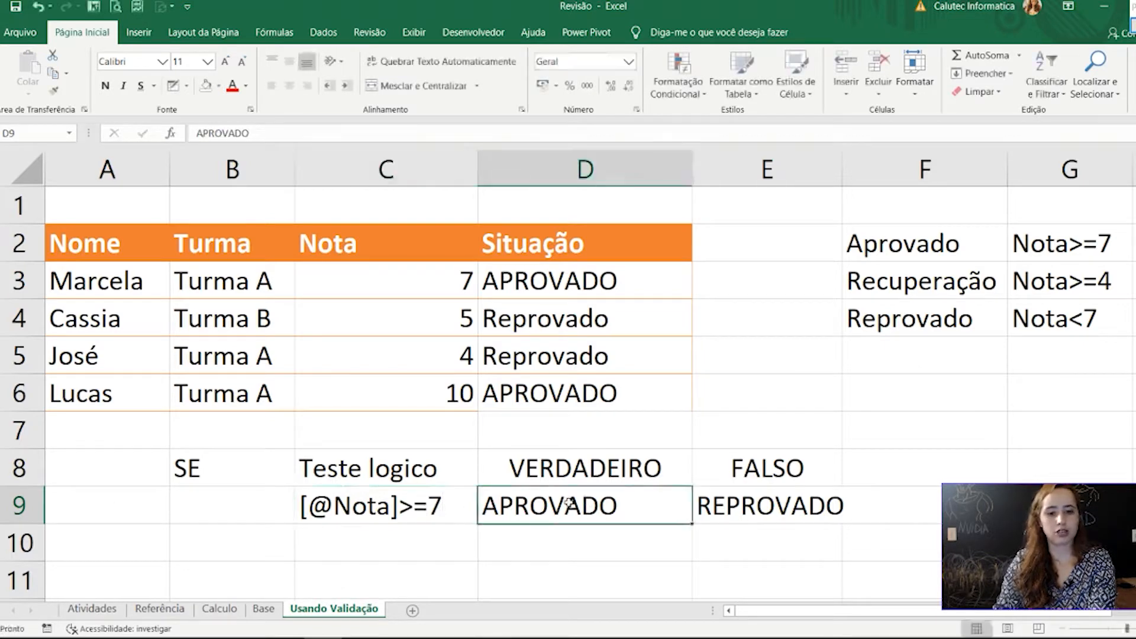
{"action": "left_click", "coordinate": [734, 496]}
{"action": "key", "text": "Delete"}
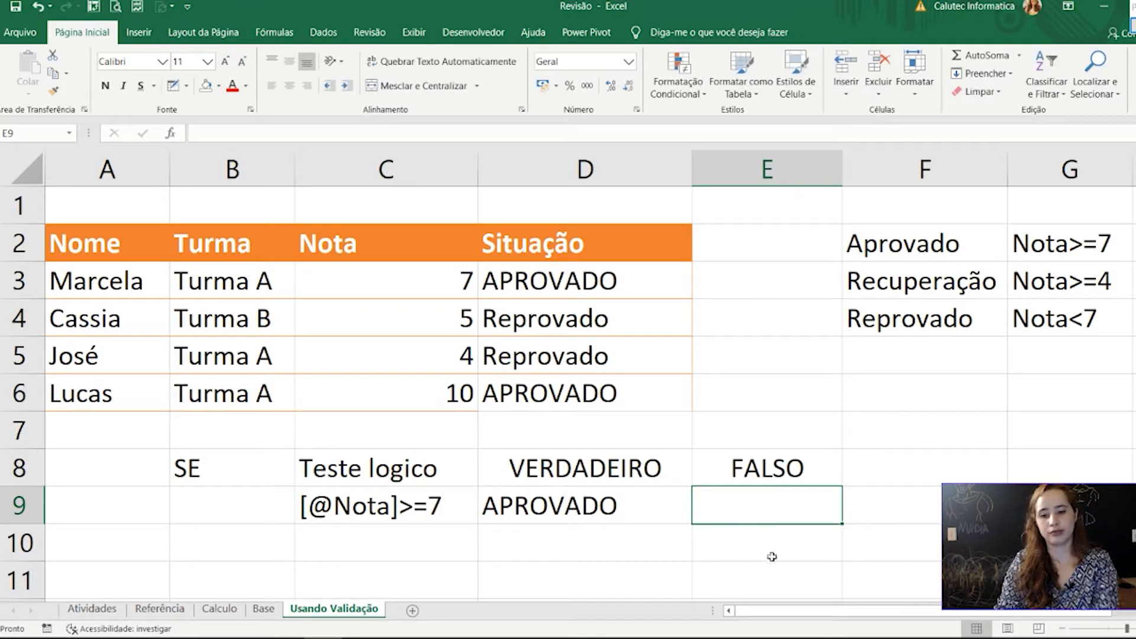
Step: Copy the SE, Teste logico, VERDADEIRO and FALSO headings from B8:E8 and paste them starting at E9
{"action": "left_click", "coordinate": [923, 289]}
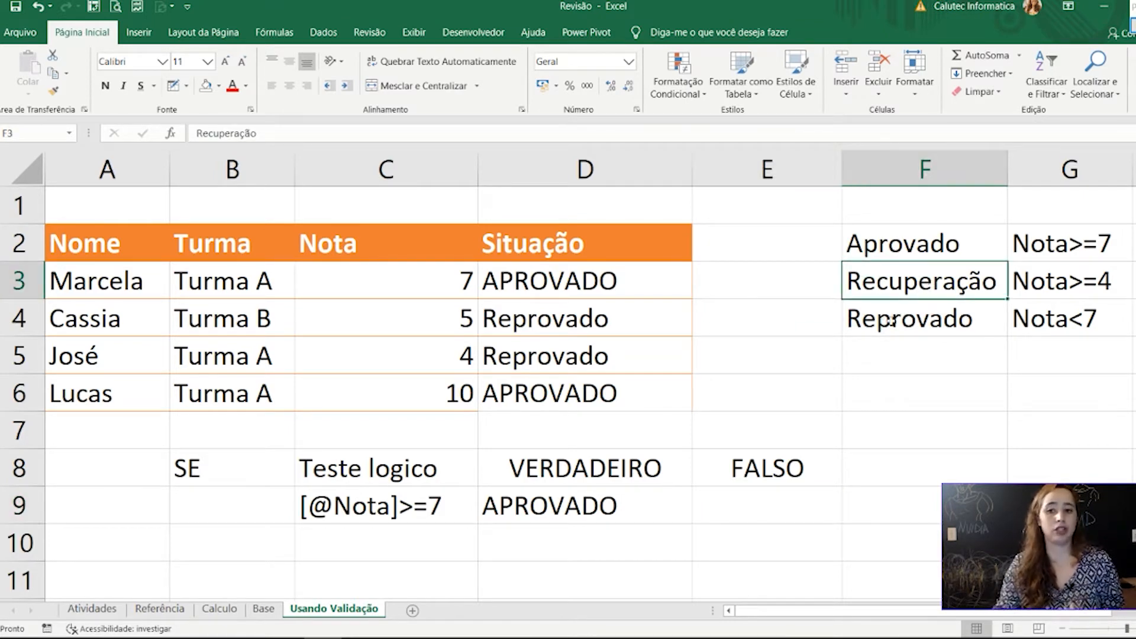
{"action": "left_click", "coordinate": [935, 320]}
{"action": "left_click", "coordinate": [935, 283]}
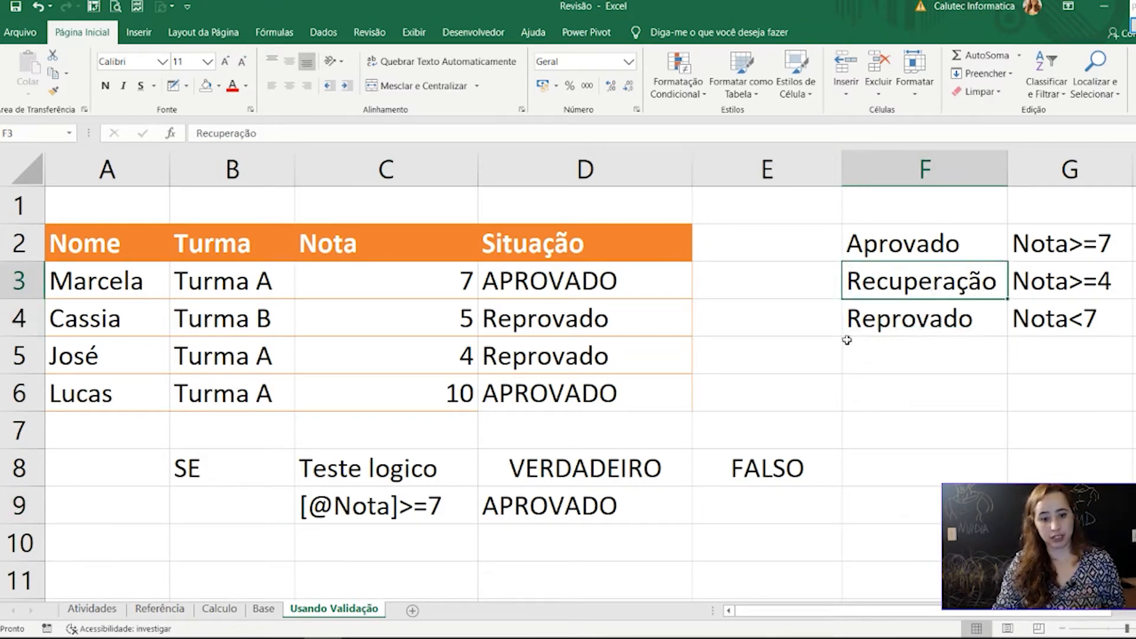
{"action": "left_click", "coordinate": [220, 468]}
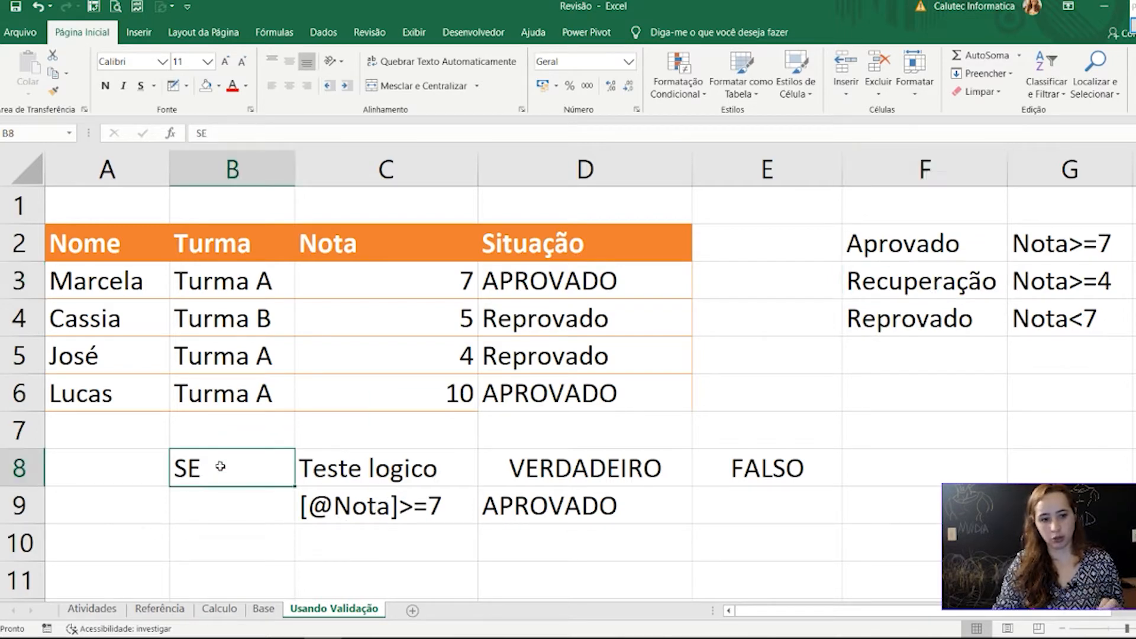
{"action": "left_click", "coordinate": [414, 495], "text": "shift"}
{"action": "left_click_drag", "start_coordinate": [414, 495], "coordinate": [720, 467]}
{"action": "key", "text": "ctrl+c"}
{"action": "left_click", "coordinate": [792, 507]}
{"action": "key", "text": "ctrl+v"}
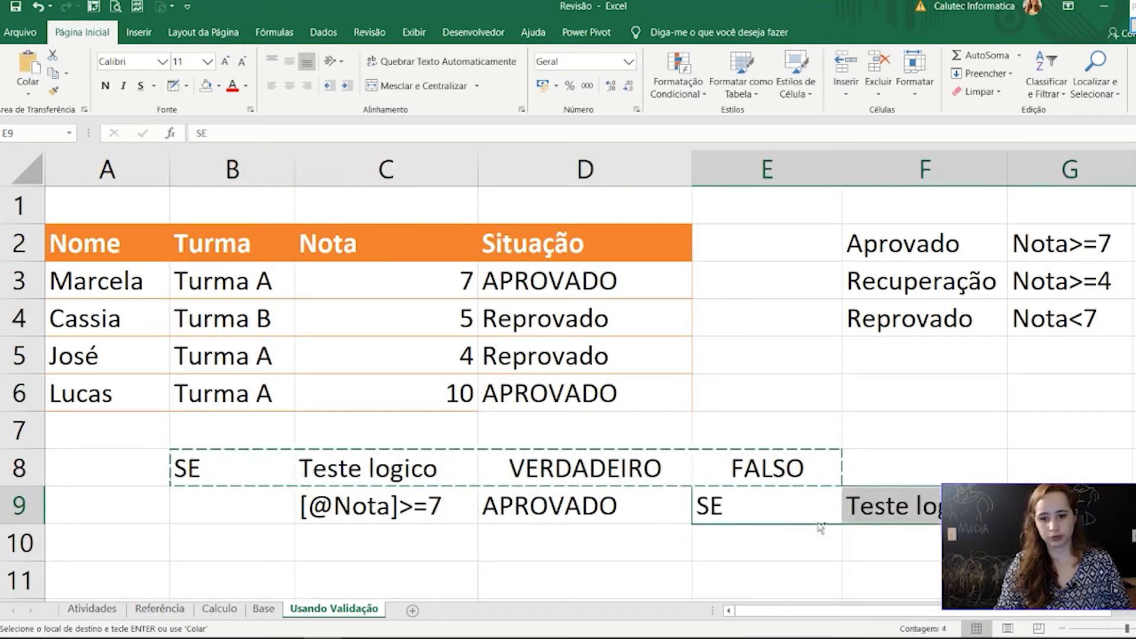
{"action": "left_click", "coordinate": [819, 551]}
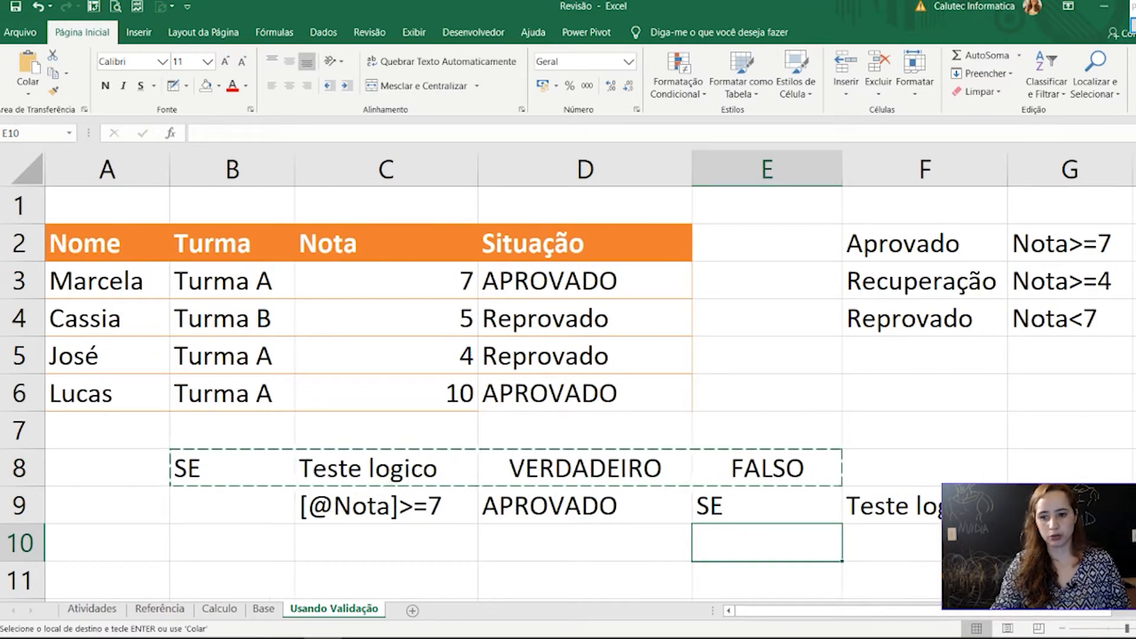
Step: Narrow column E and widen columns F and G so the nested SE headings fit
{"action": "scroll", "coordinate": [1029, 550], "scroll_direction": "down", "scroll_amount": 1}
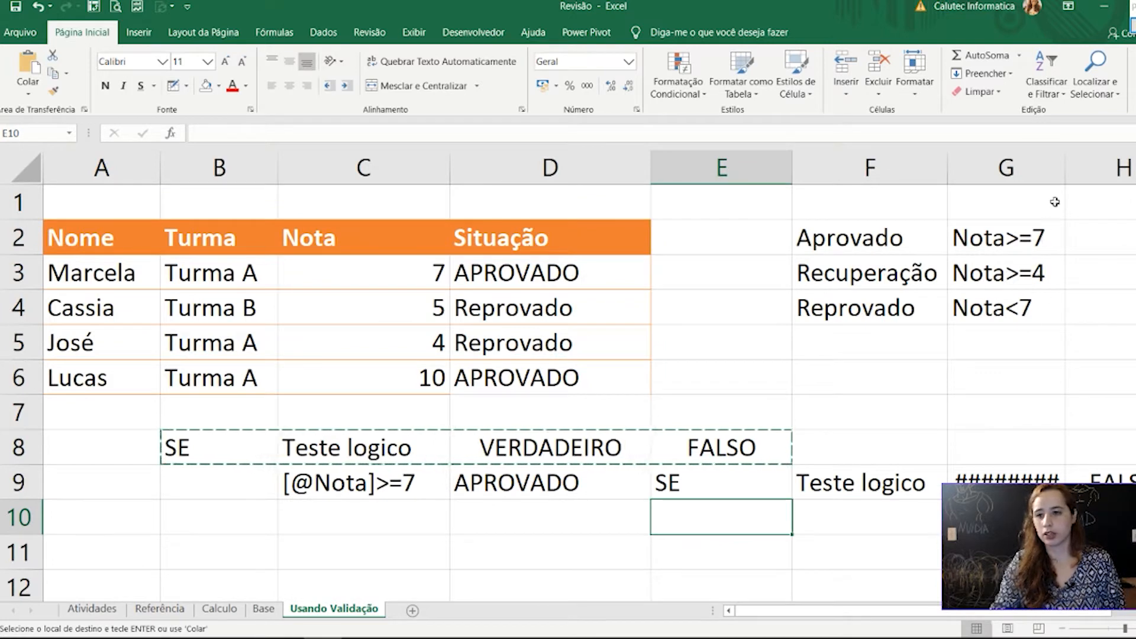
{"action": "left_click_drag", "start_coordinate": [947, 171], "coordinate": [923, 172]}
{"action": "left_click_drag", "start_coordinate": [1041, 164], "coordinate": [1073, 164]}
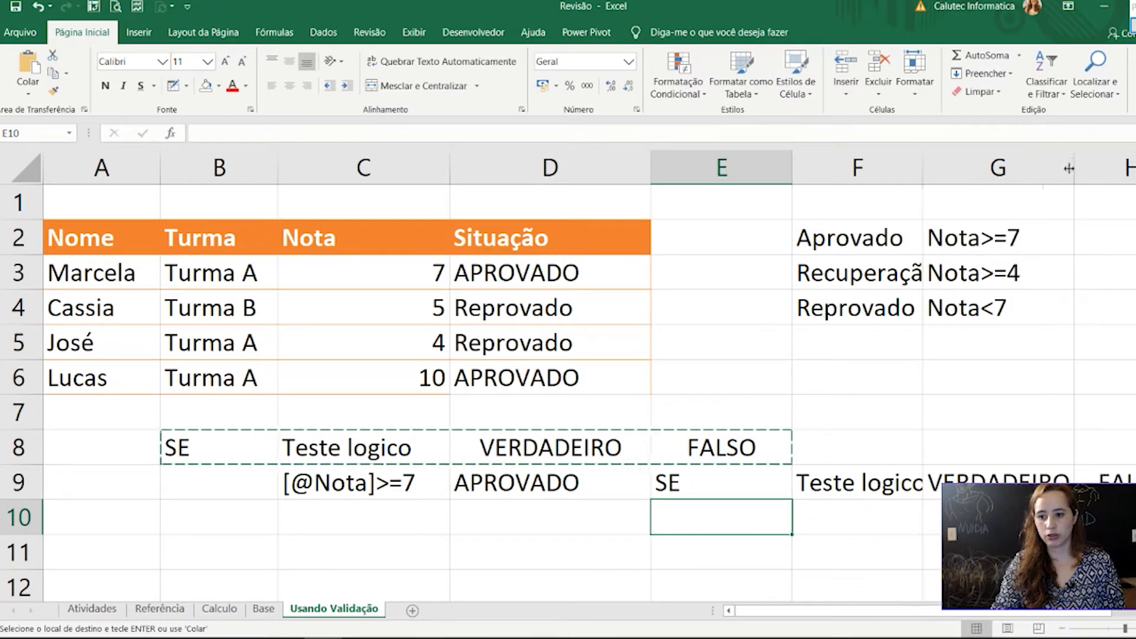
{"action": "left_click", "coordinate": [743, 483]}
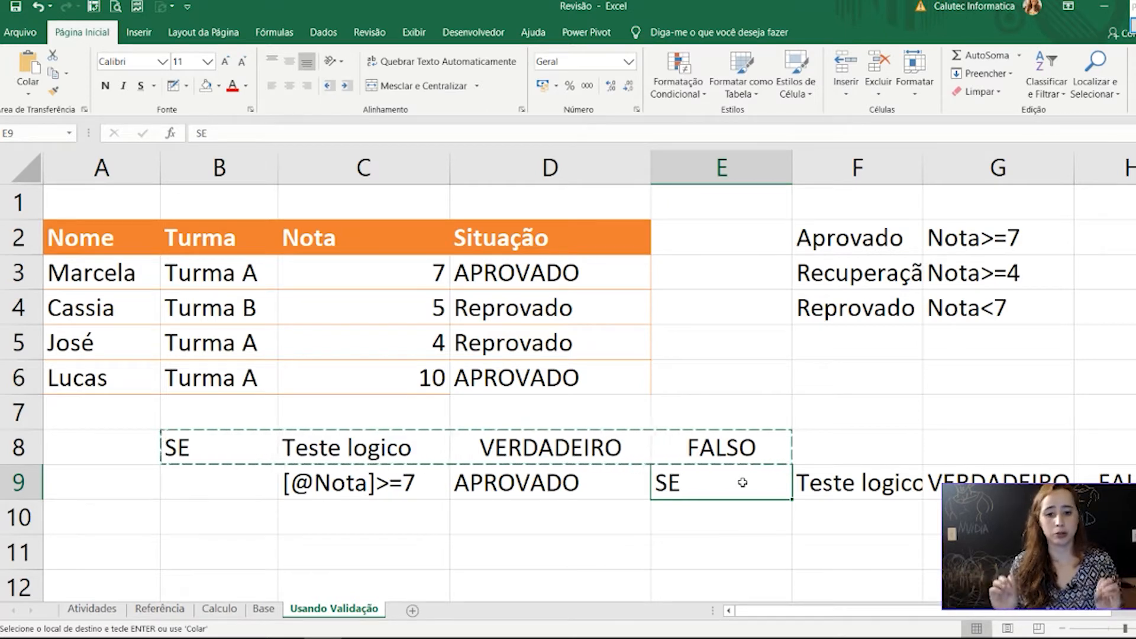
{"action": "key", "text": "Down"}
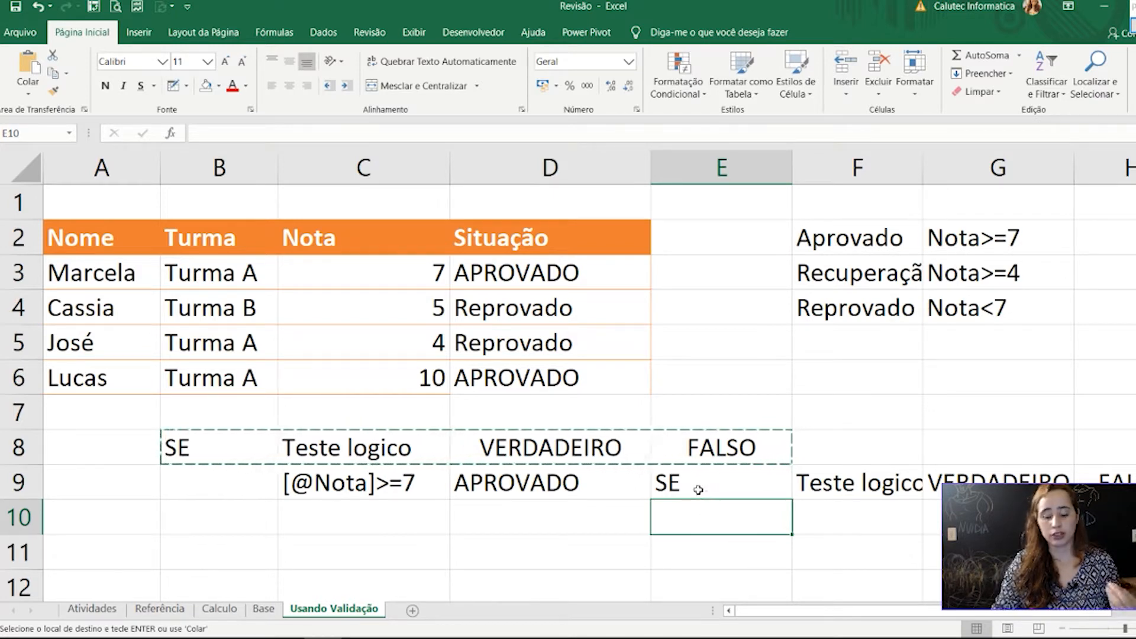
{"action": "left_click", "coordinate": [843, 513]}
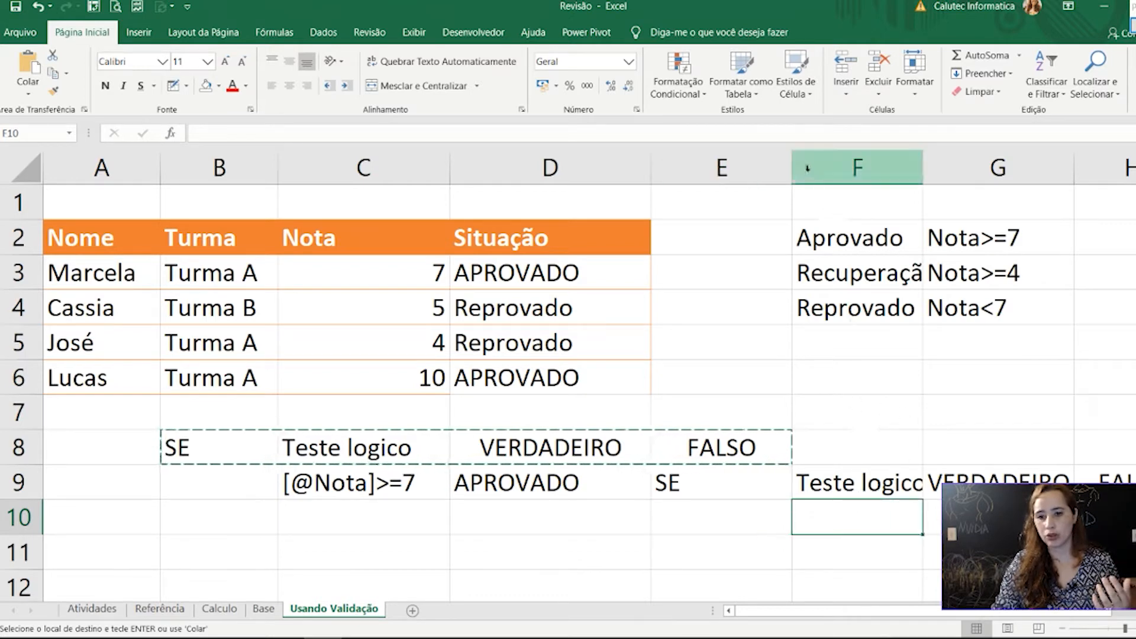
{"action": "left_click_drag", "start_coordinate": [785, 168], "coordinate": [750, 168]}
{"action": "left_click_drag", "start_coordinate": [880, 183], "coordinate": [923, 178]}
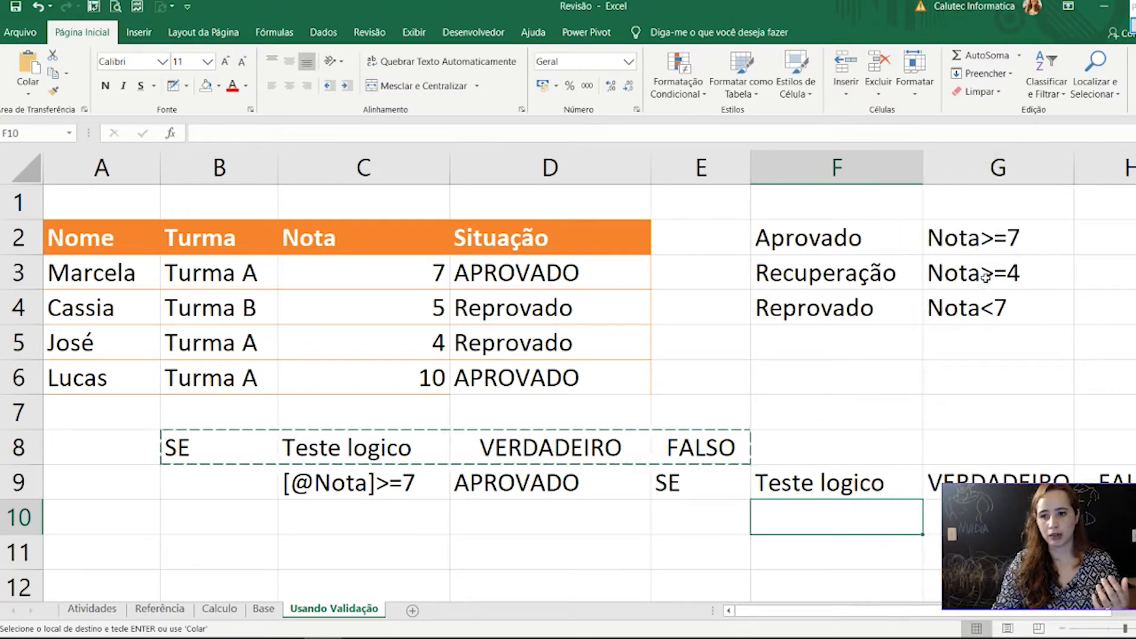
Step: Enter nota>=4 as the nested SE's logical test in F10
{"action": "type", "text": "nota"}
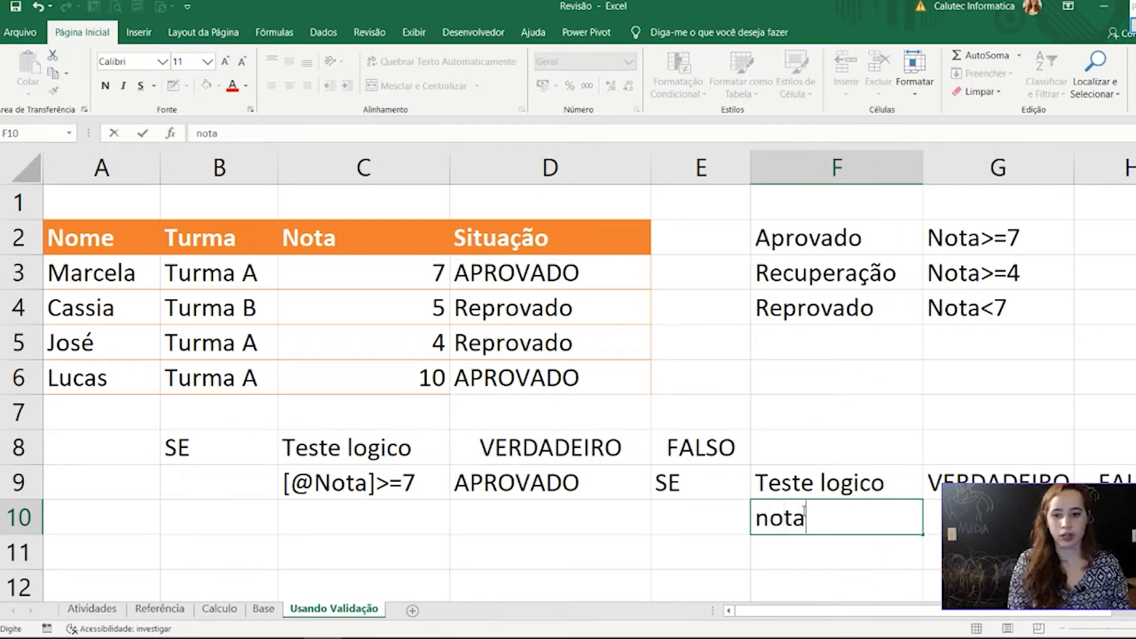
{"action": "type", "text": ">"}
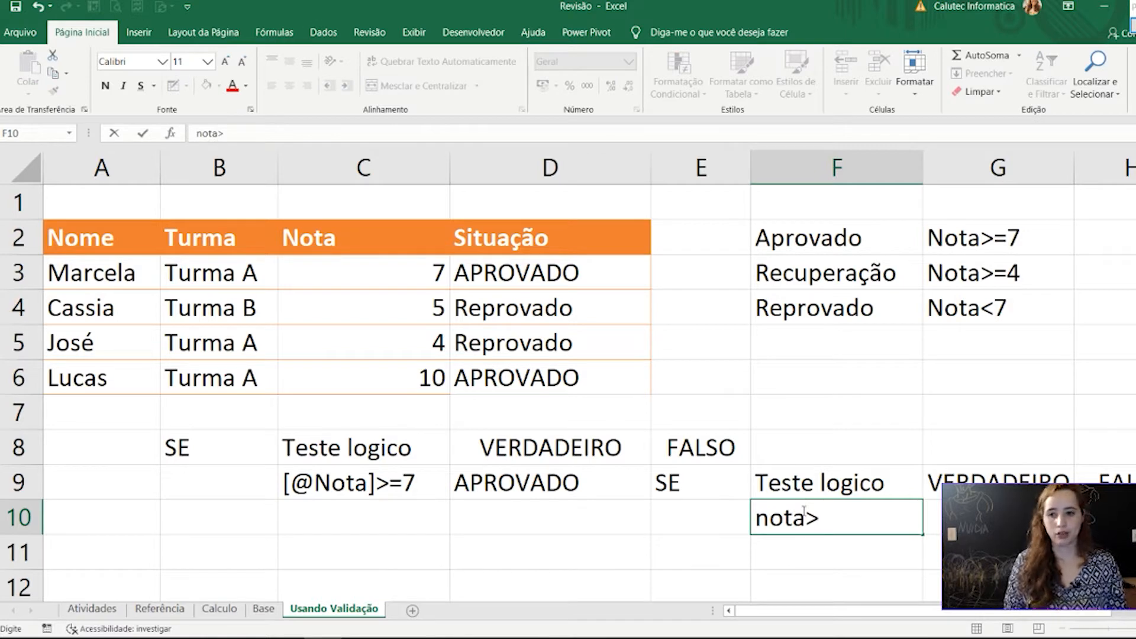
{"action": "type", "text": "="}
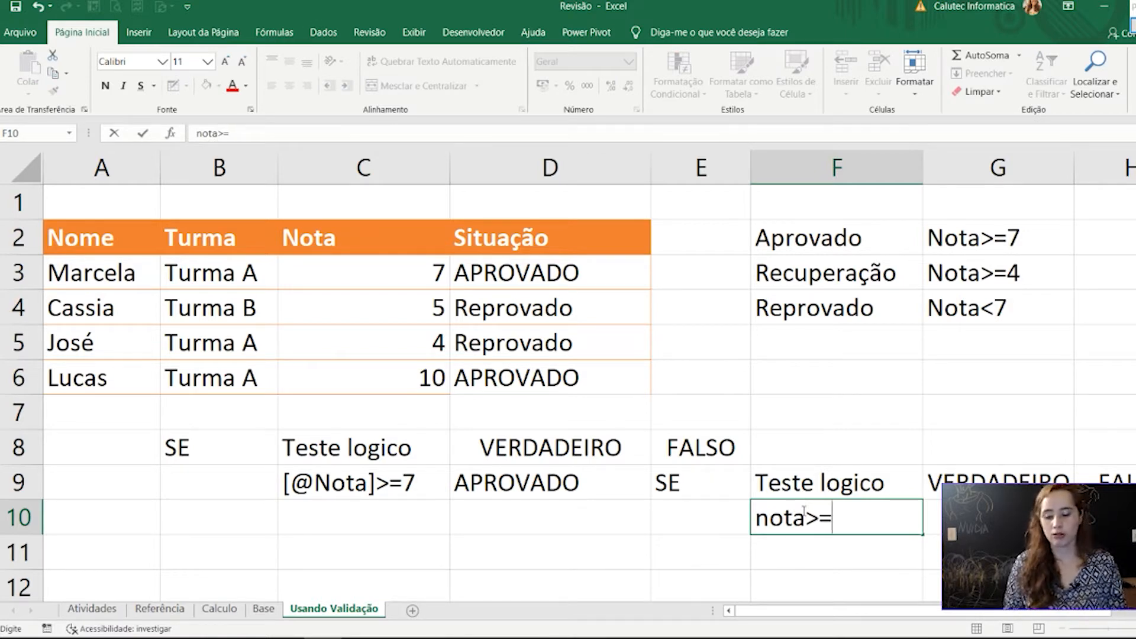
{"action": "type", "text": "4"}
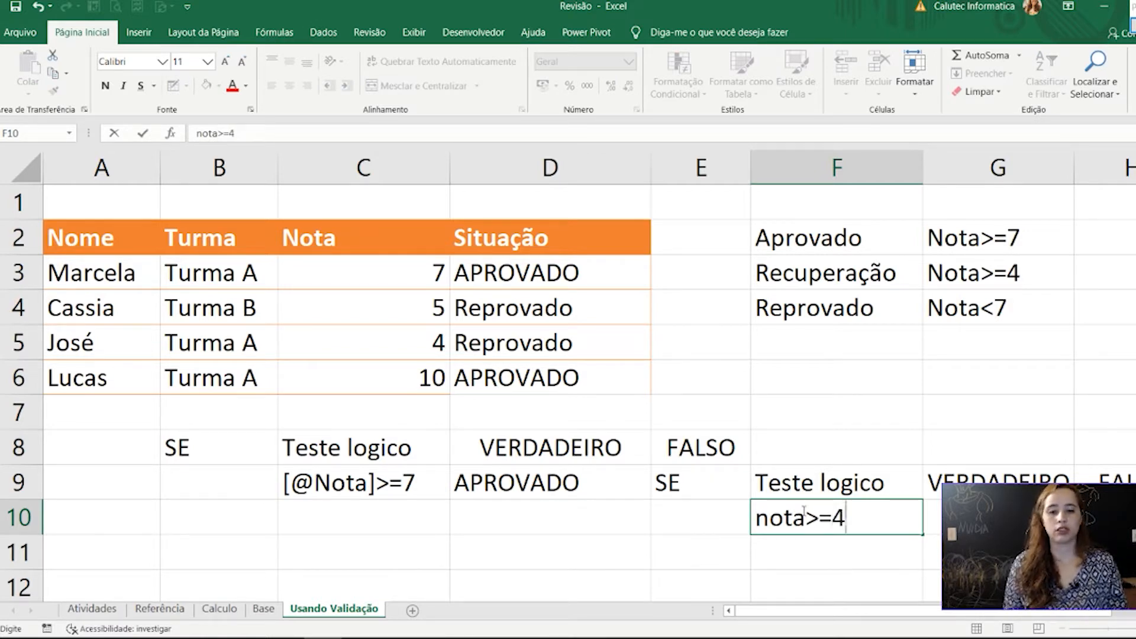
{"action": "left_click", "coordinate": [870, 514]}
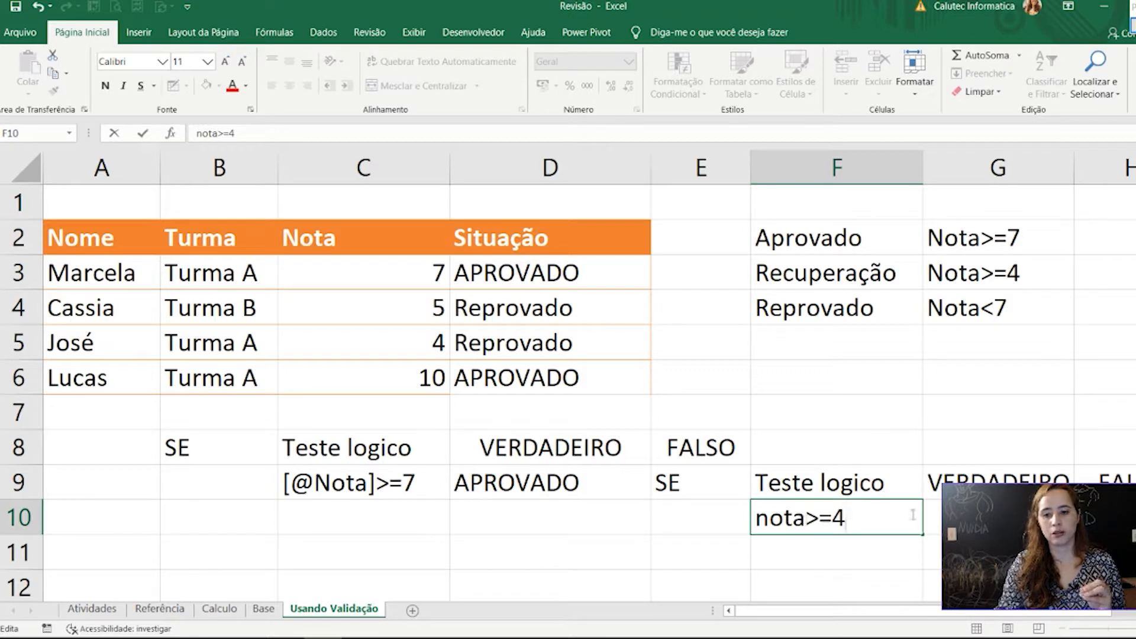
{"action": "key", "text": "shift+Left"}
{"action": "key", "text": "shift+Left"}
{"action": "key", "text": "shift+Left"}
{"action": "key", "text": "shift+Left"}
{"action": "key", "text": "shift+Left"}
{"action": "key", "text": "shift+Left"}
{"action": "key", "text": "shift+Left"}
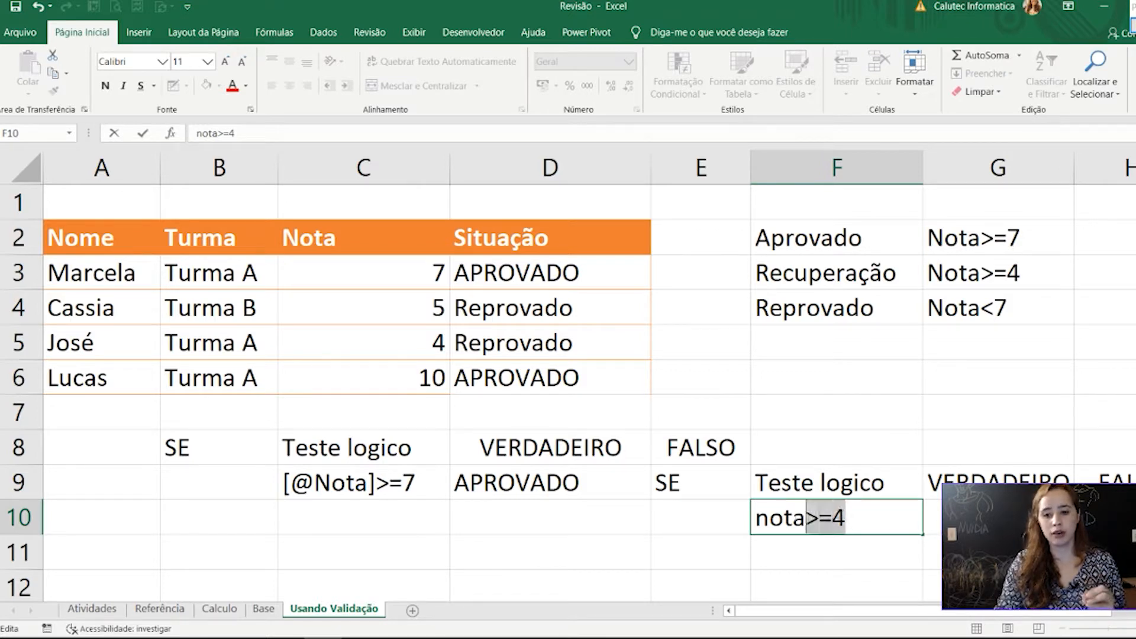
{"action": "key", "text": "Tab"}
Step: Enter Recuperação as the nested SE's VERDADEIRO outcome in G10
{"action": "key", "text": "BackSpace"}
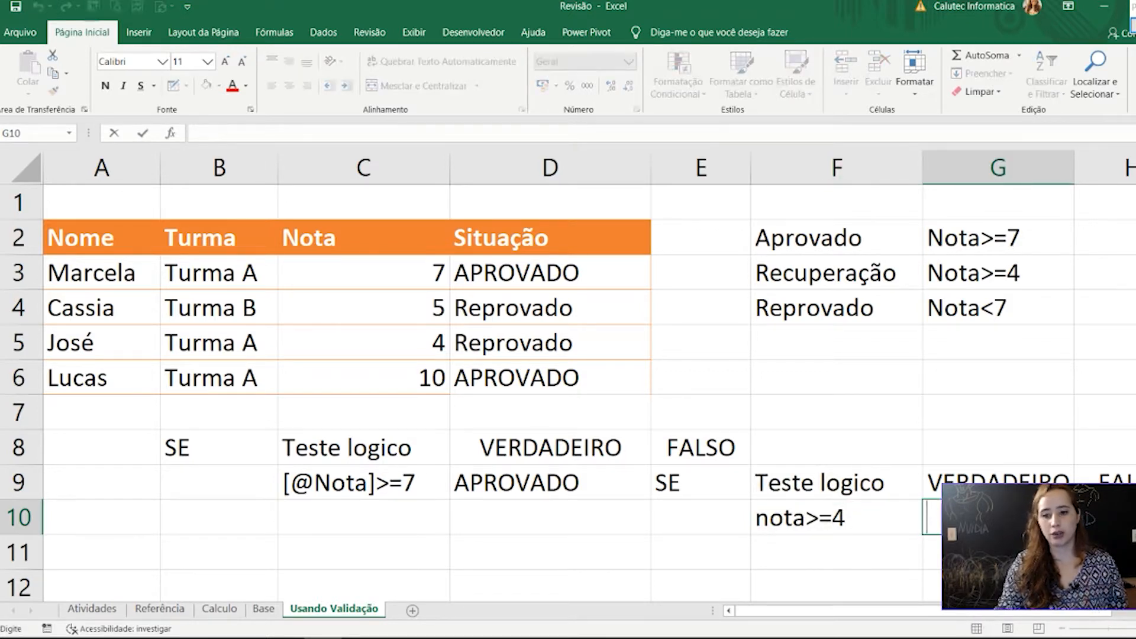
{"action": "type", "text": "R"}
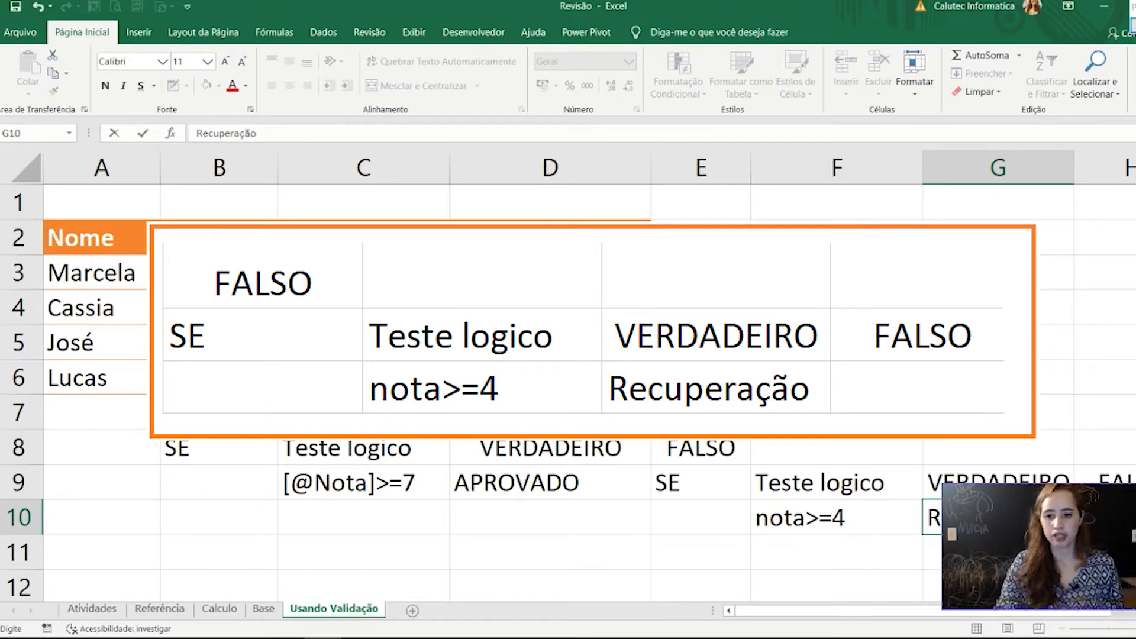
{"action": "type", "text": "ecuperação"}
{"action": "key", "text": "Return"}
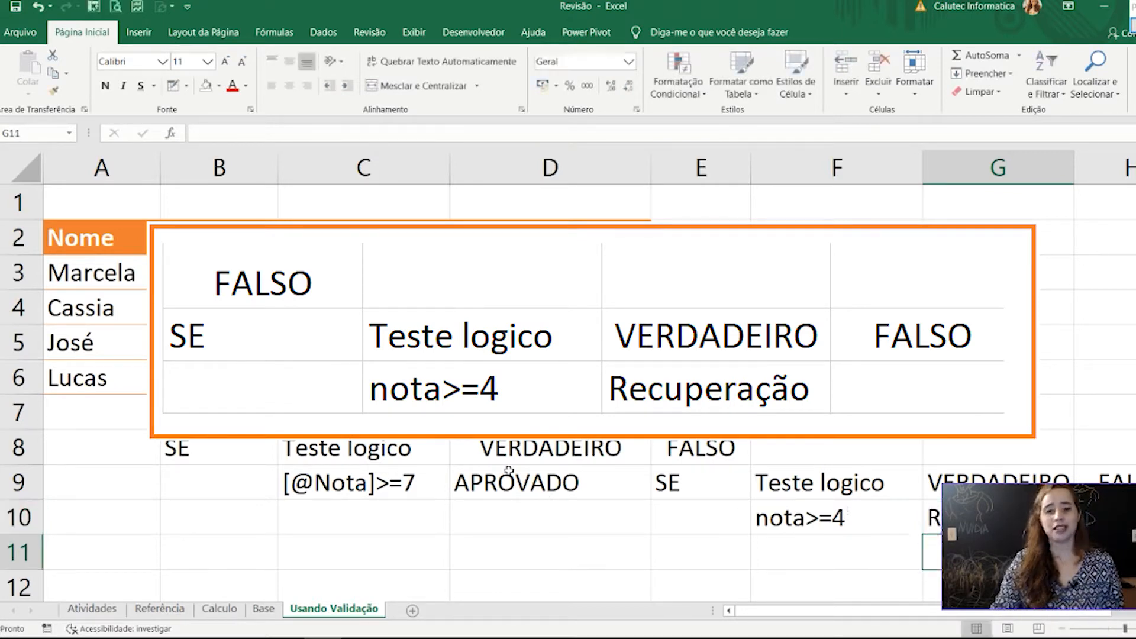
Step: Review the nested SE's logical test and enter Reprovado as its FALSO outcome in H10
{"action": "left_click", "coordinate": [545, 484]}
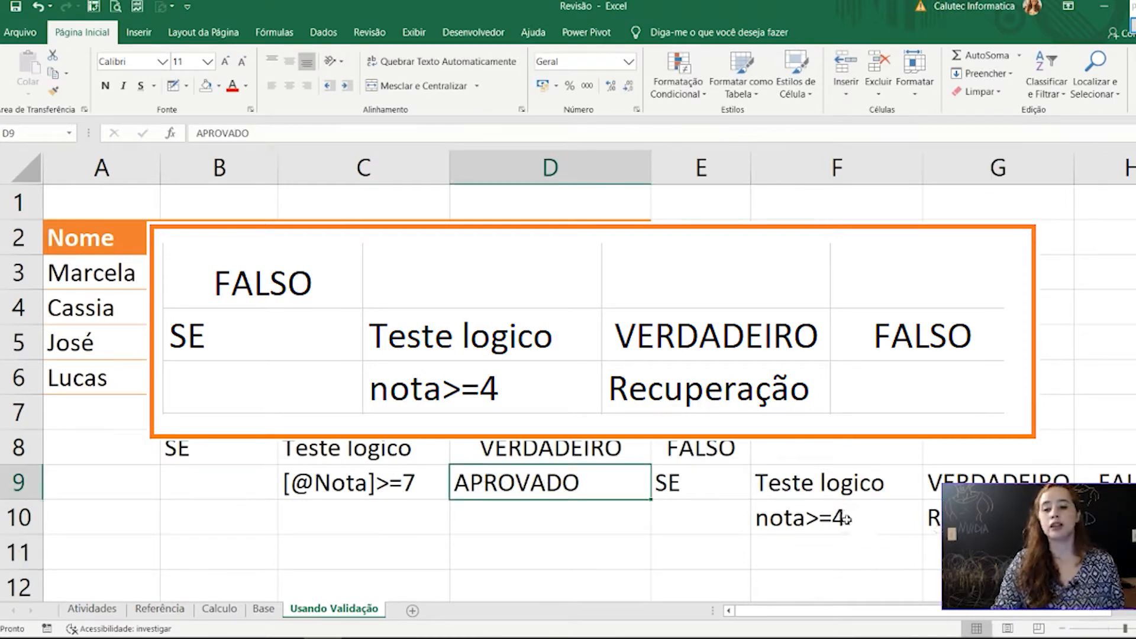
{"action": "left_click", "coordinate": [881, 520]}
{"action": "left_click_drag", "start_coordinate": [680, 481], "coordinate": [824, 519]}
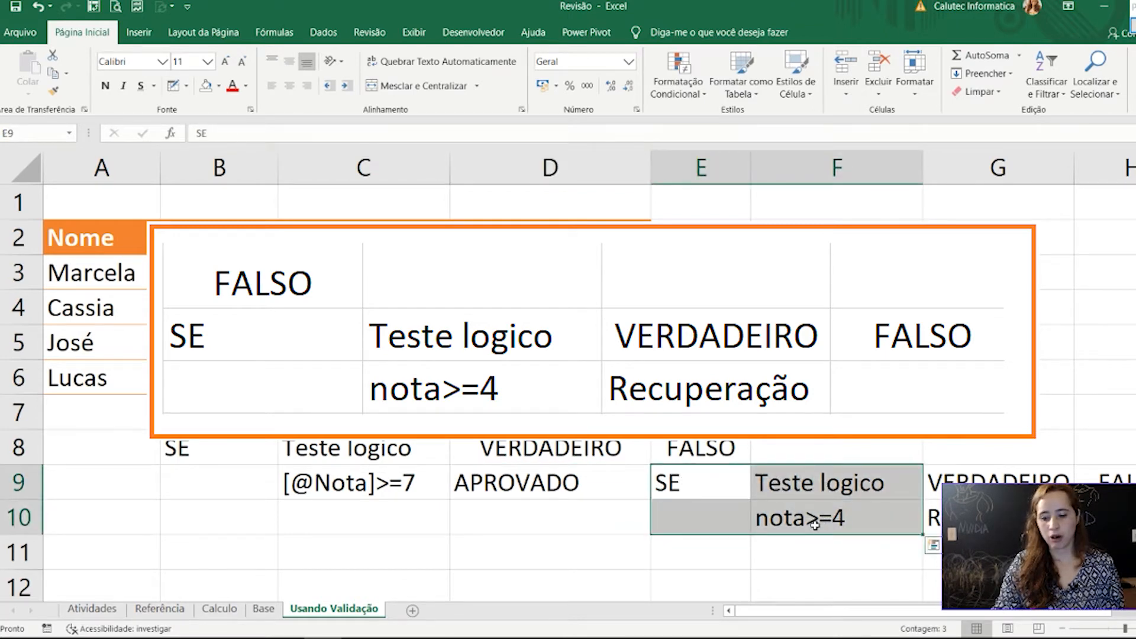
{"action": "double_click", "coordinate": [997, 518]}
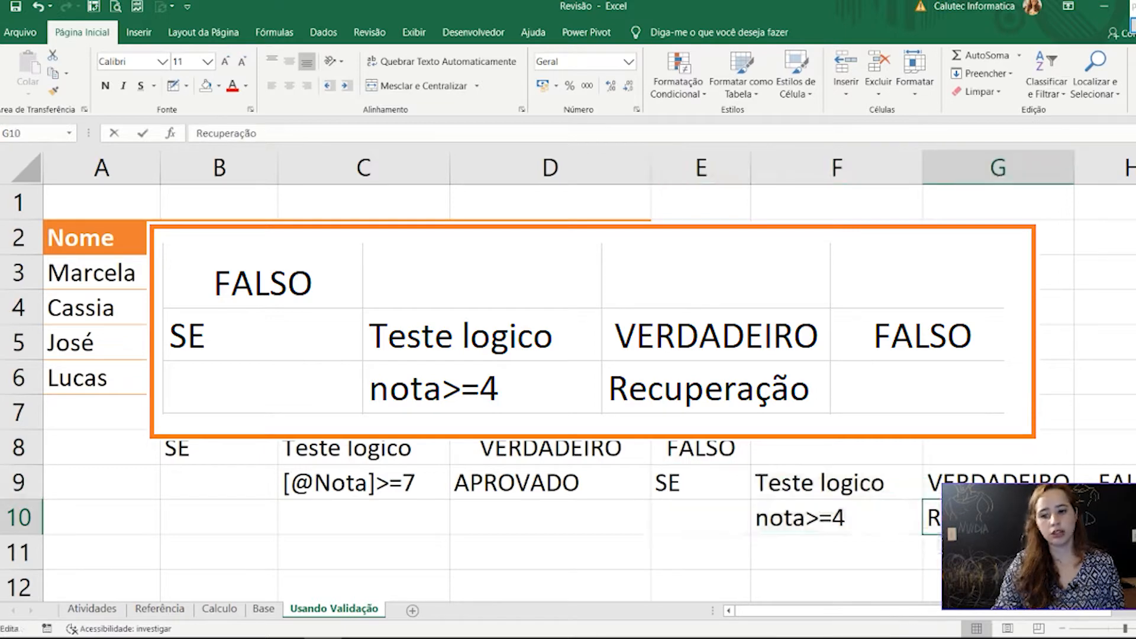
{"action": "key", "text": "Tab"}
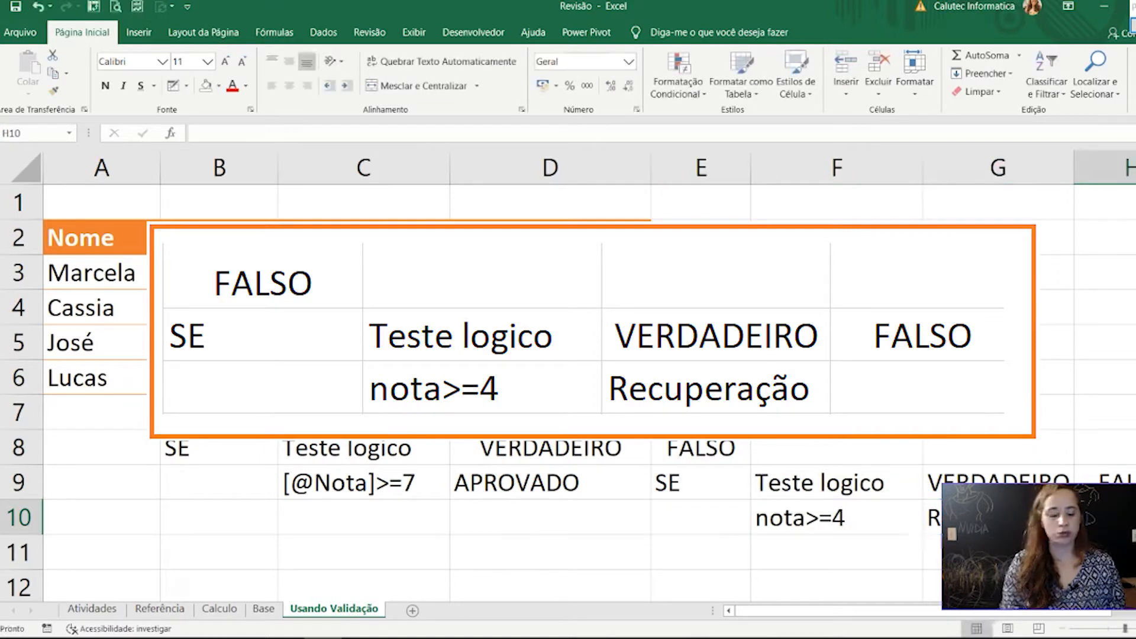
{"action": "type", "text": "Rpe"}
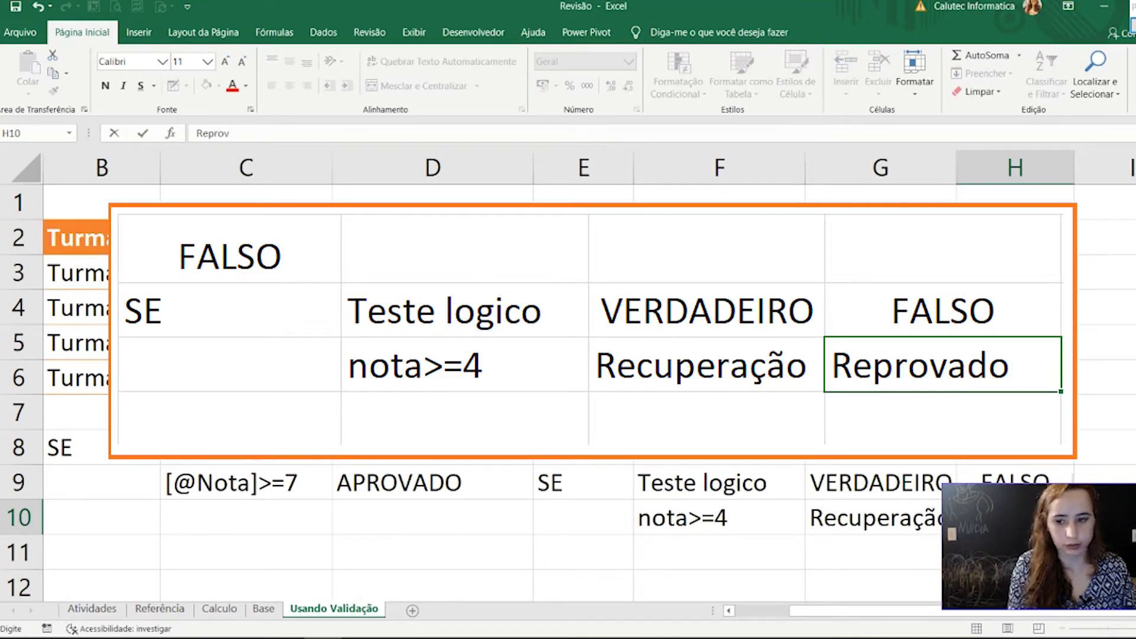
{"action": "key", "text": "Return"}
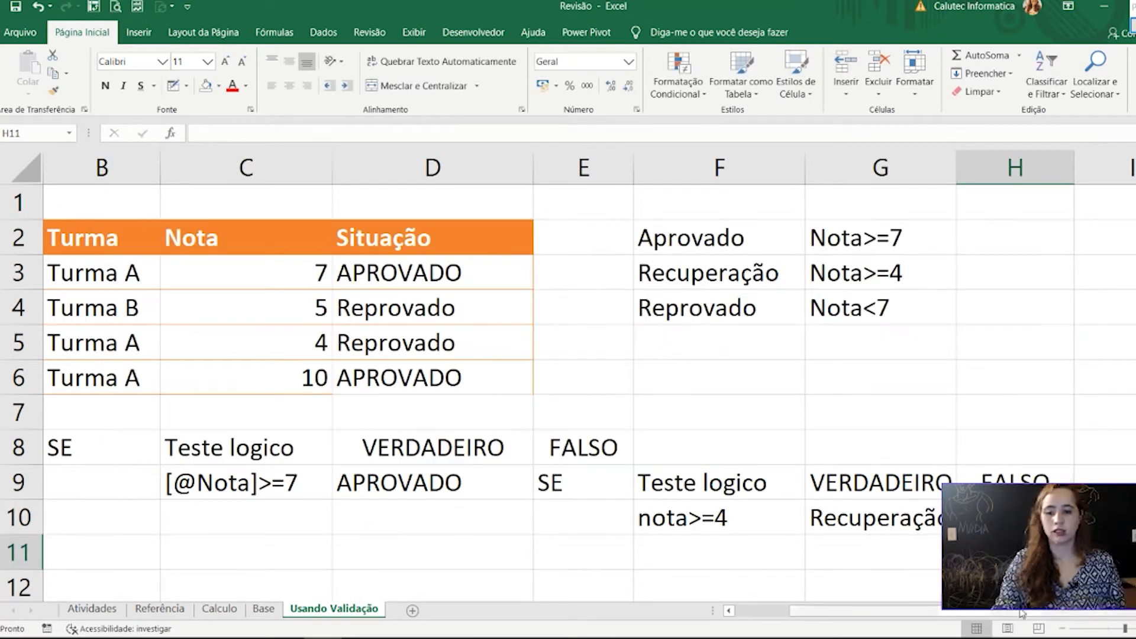
Step: Select the complete nested SE outline from B8 to H10 to review its structure
{"action": "scroll", "coordinate": [994, 613], "scroll_direction": "left", "scroll_amount": 1}
{"action": "left_click_drag", "start_coordinate": [993, 612], "coordinate": [952, 612]}
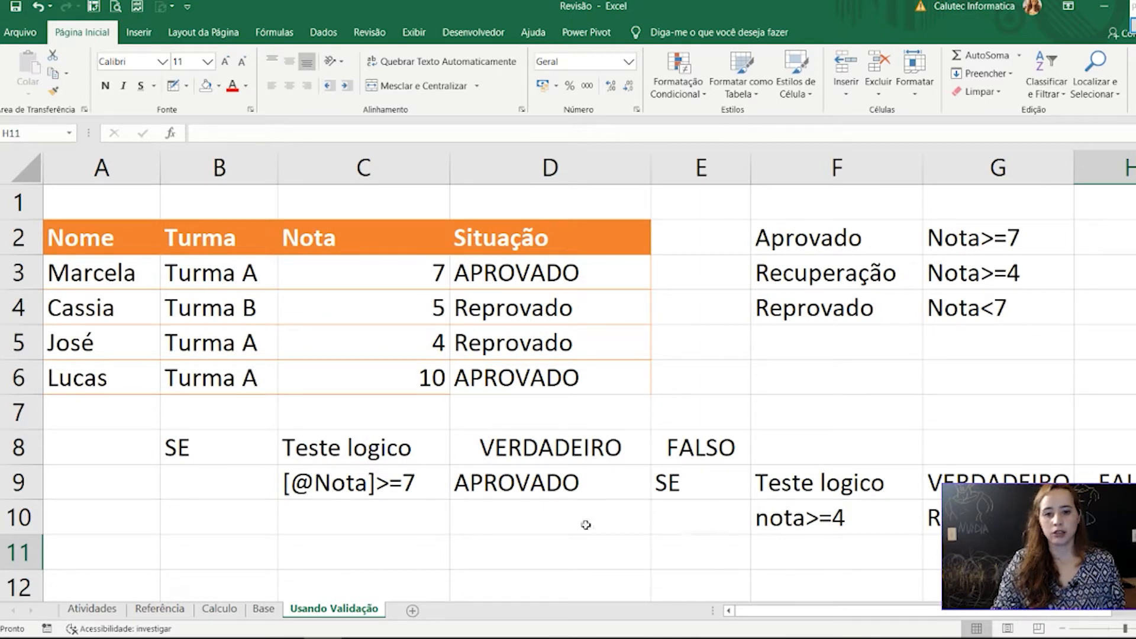
{"action": "left_click_drag", "start_coordinate": [203, 440], "coordinate": [1006, 518]}
{"action": "left_click_drag", "start_coordinate": [887, 612], "coordinate": [789, 613]}
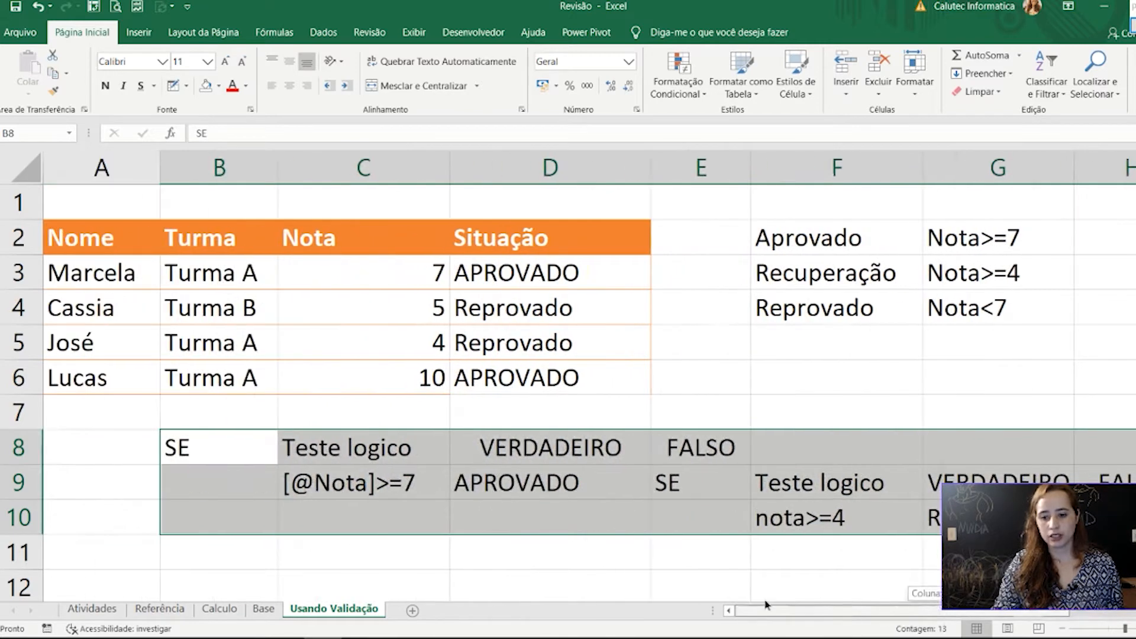
Step: Clear the existing SE formula from the first Situação cell, D3
{"action": "left_click", "coordinate": [559, 285]}
{"action": "double_click", "coordinate": [559, 285]}
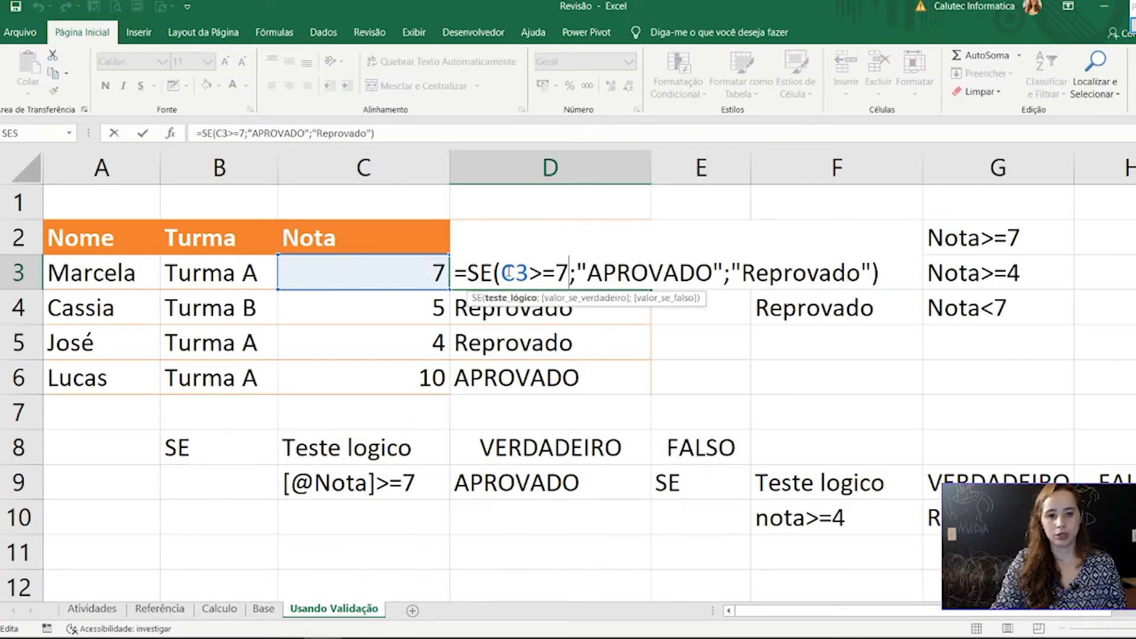
{"action": "left_click_drag", "start_coordinate": [879, 273], "coordinate": [435, 259]}
{"action": "key", "text": "BackSpace"}
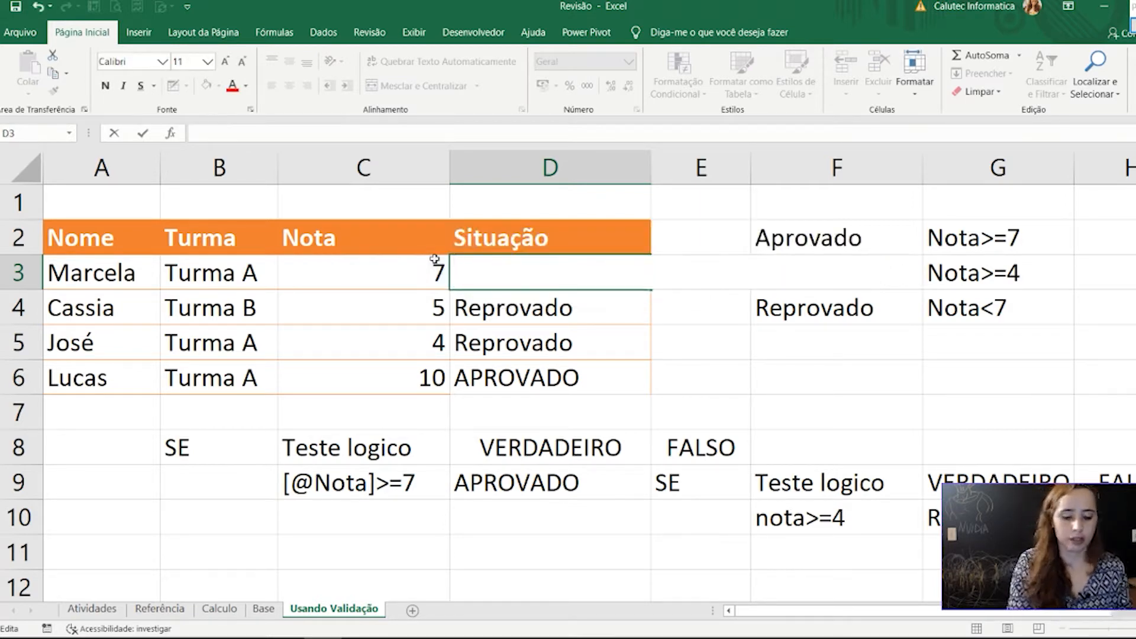
Step: Start a new SE formula in D3 with the logical test C3>=7
{"action": "type", "text": "=="}
{"action": "key", "text": "BackSpace"}
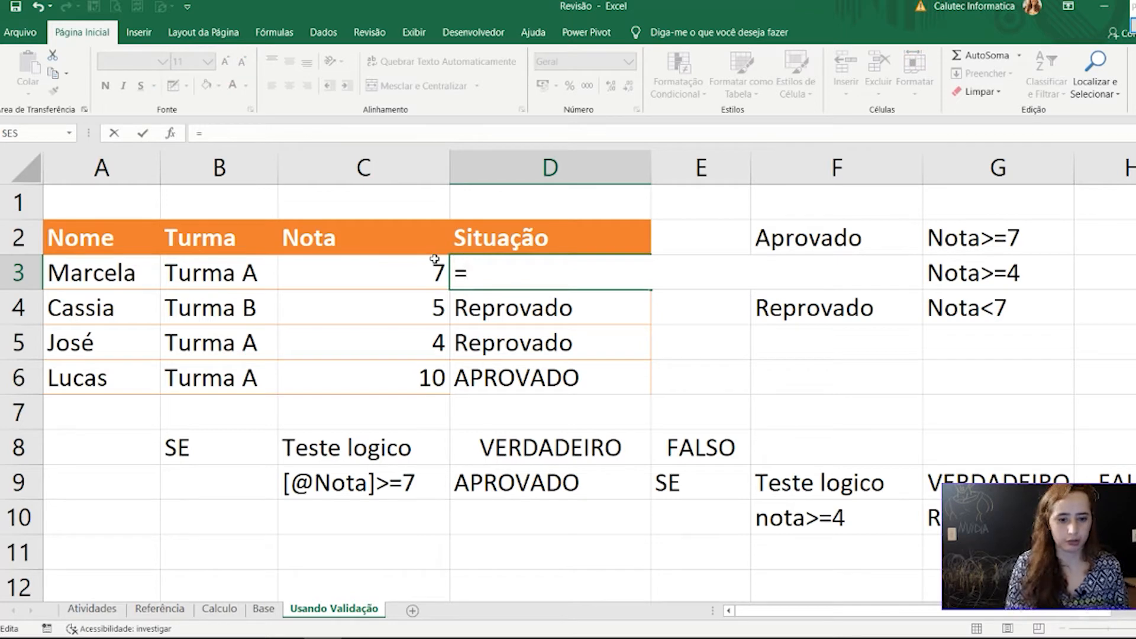
{"action": "type", "text": "SE"}
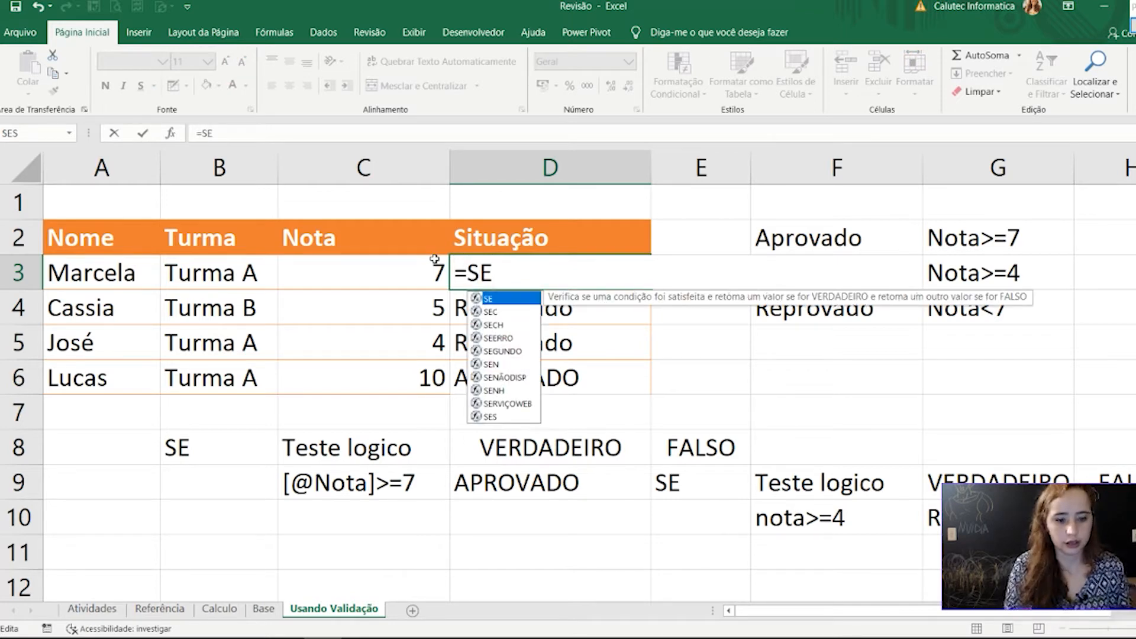
{"action": "type", "text": "("}
{"action": "left_click", "coordinate": [420, 264]}
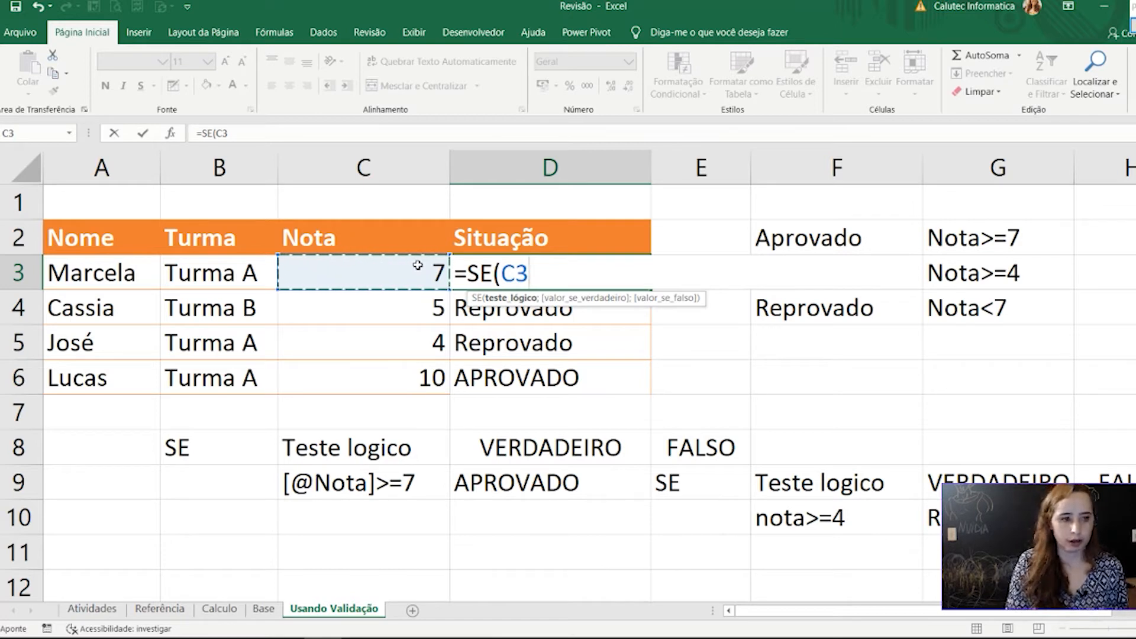
{"action": "type", "text": ">"}
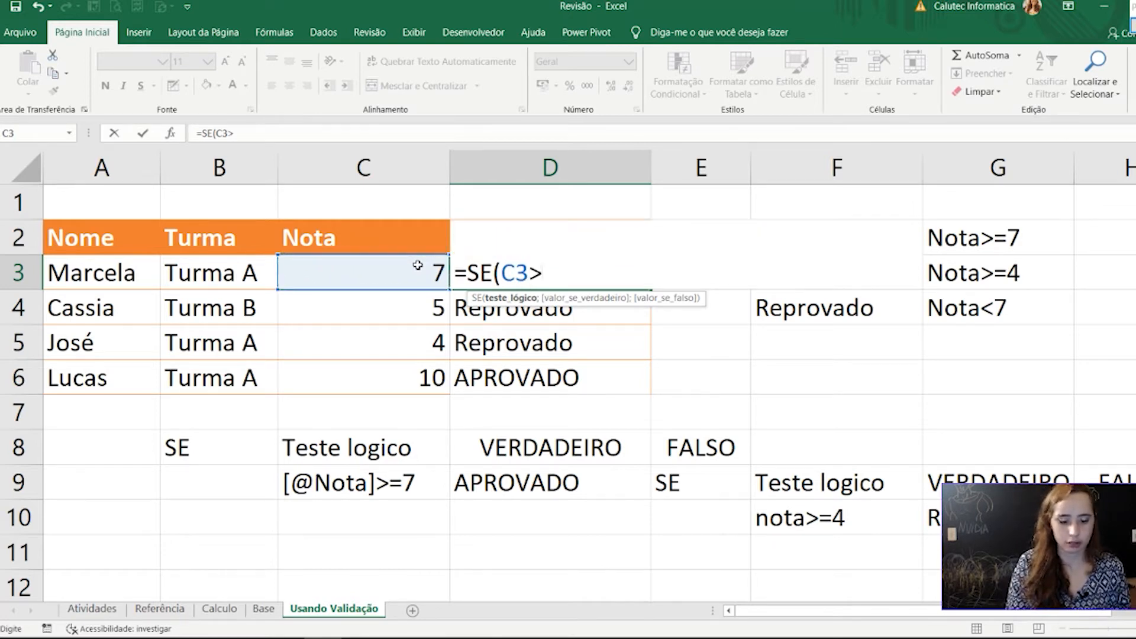
{"action": "type", "text": "=7"}
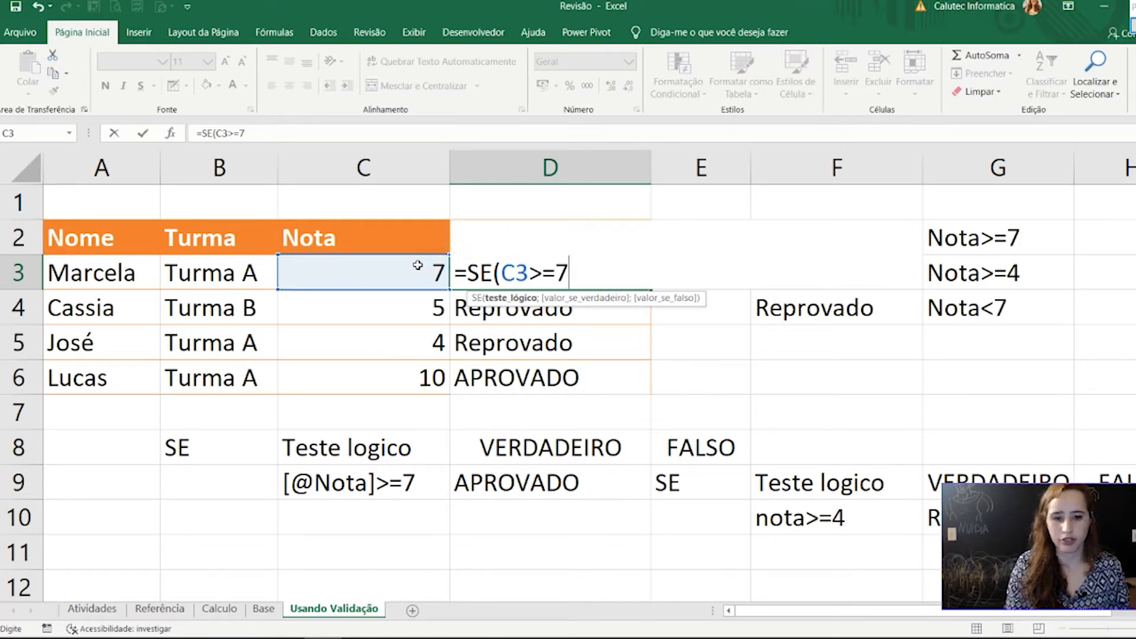
Step: Set "APROVADO" as the SE's true value and continue the D3 formula on a new line for the false argument
{"action": "type", "text": ";"}
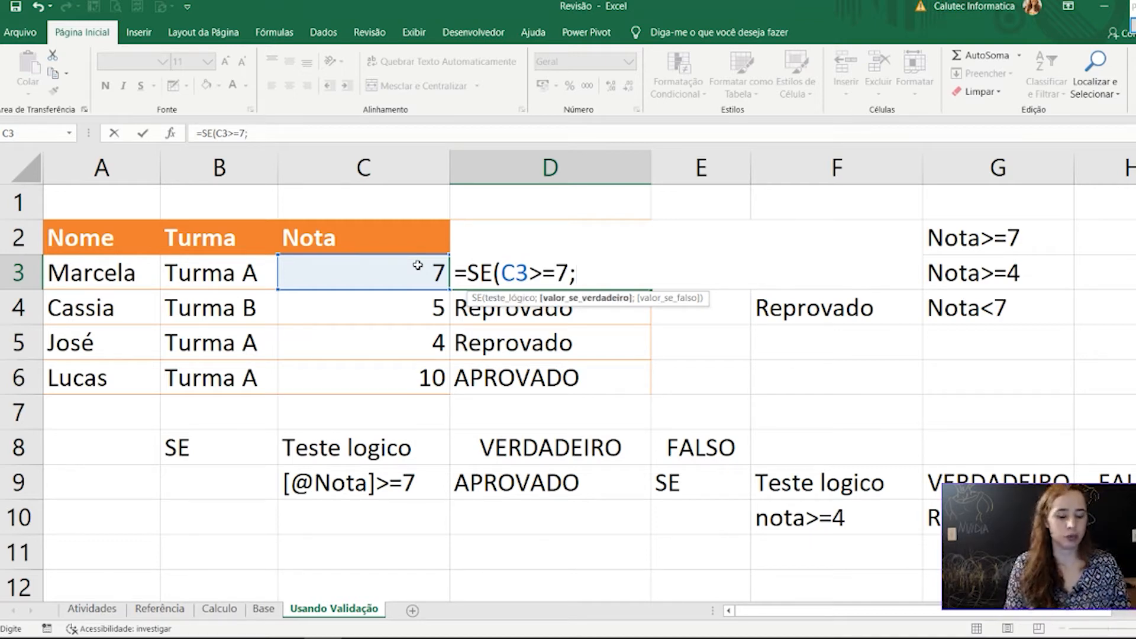
{"action": "type", "text": "\"APROVADO\""}
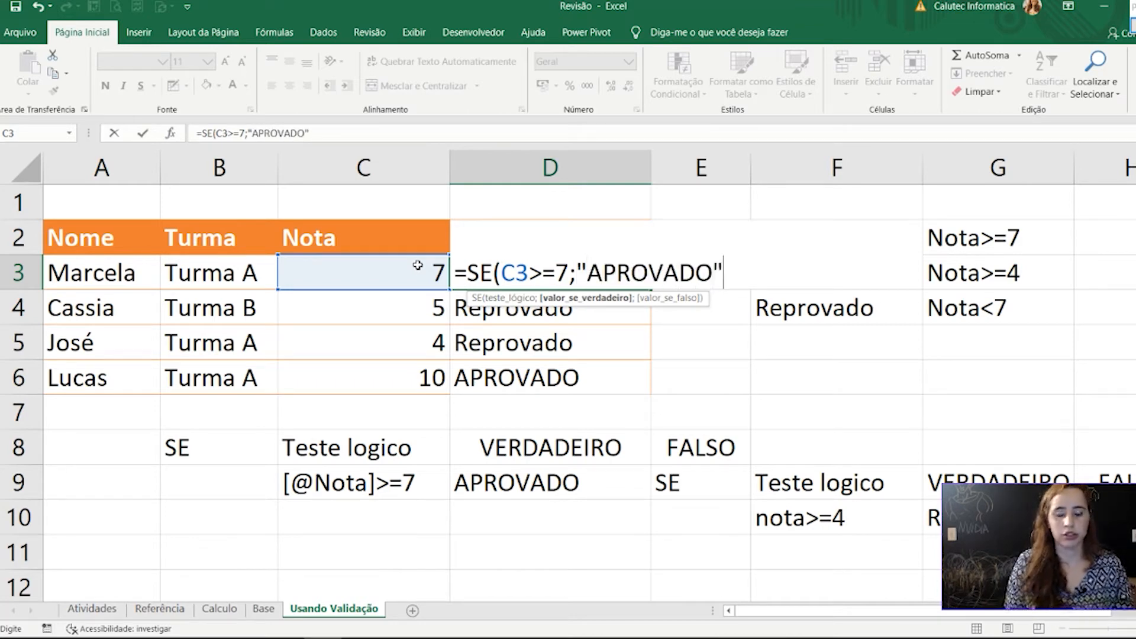
{"action": "type", "text": ";"}
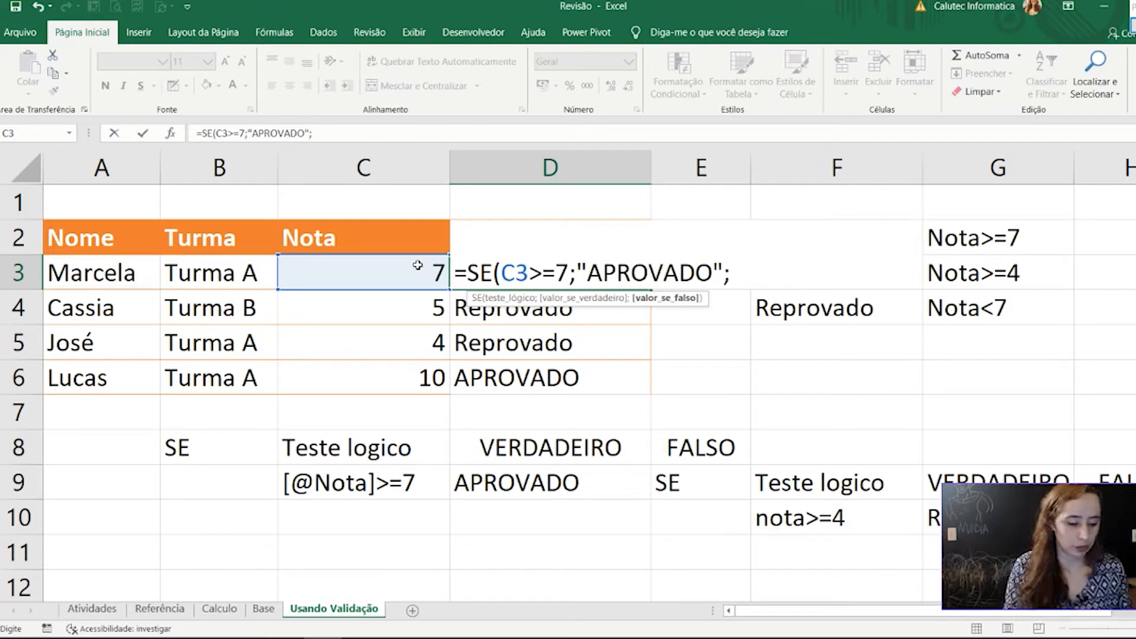
{"action": "key", "text": "alt+Return"}
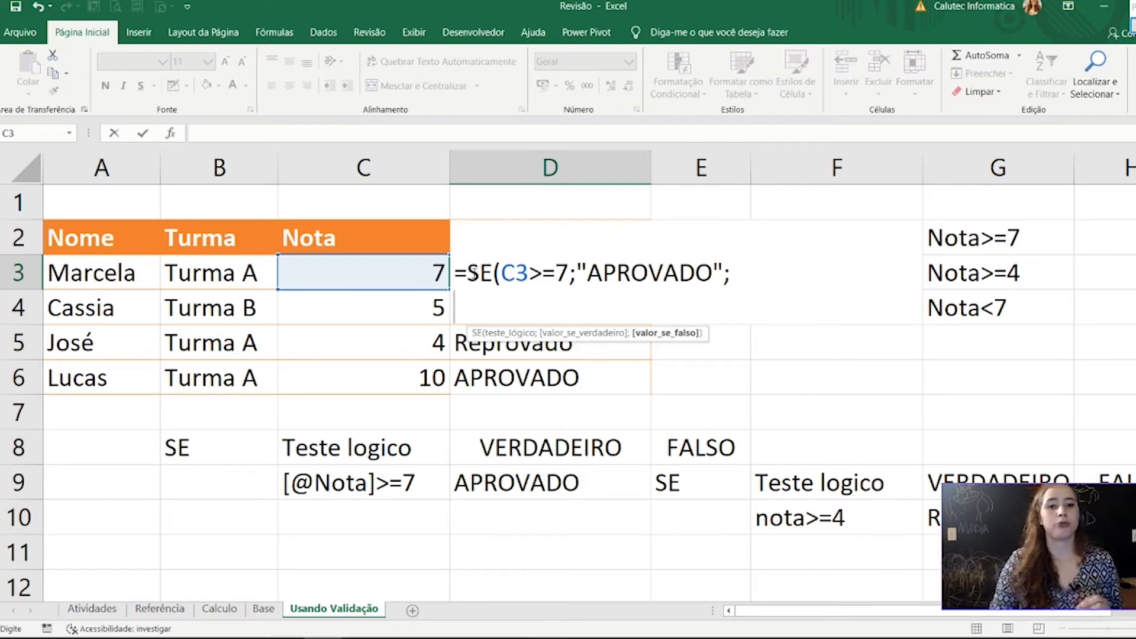
Step: Review the first logical test and nest a second SE on the formula's second line with the test C3>=4
{"action": "left_click_drag", "start_coordinate": [467, 273], "coordinate": [569, 274]}
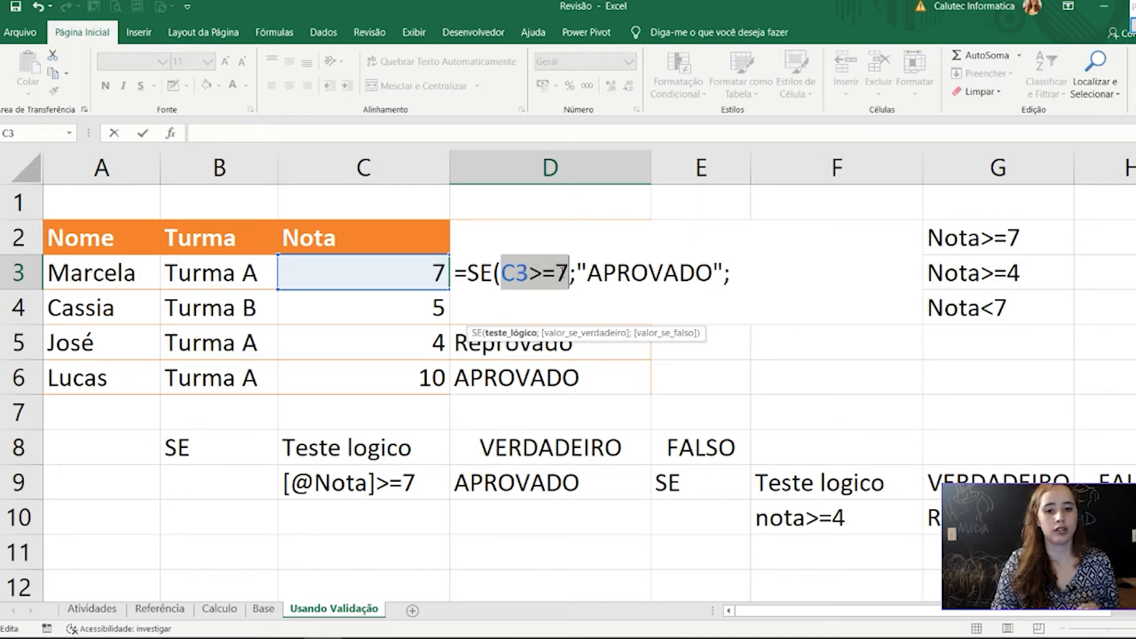
{"action": "left_click", "coordinate": [538, 272]}
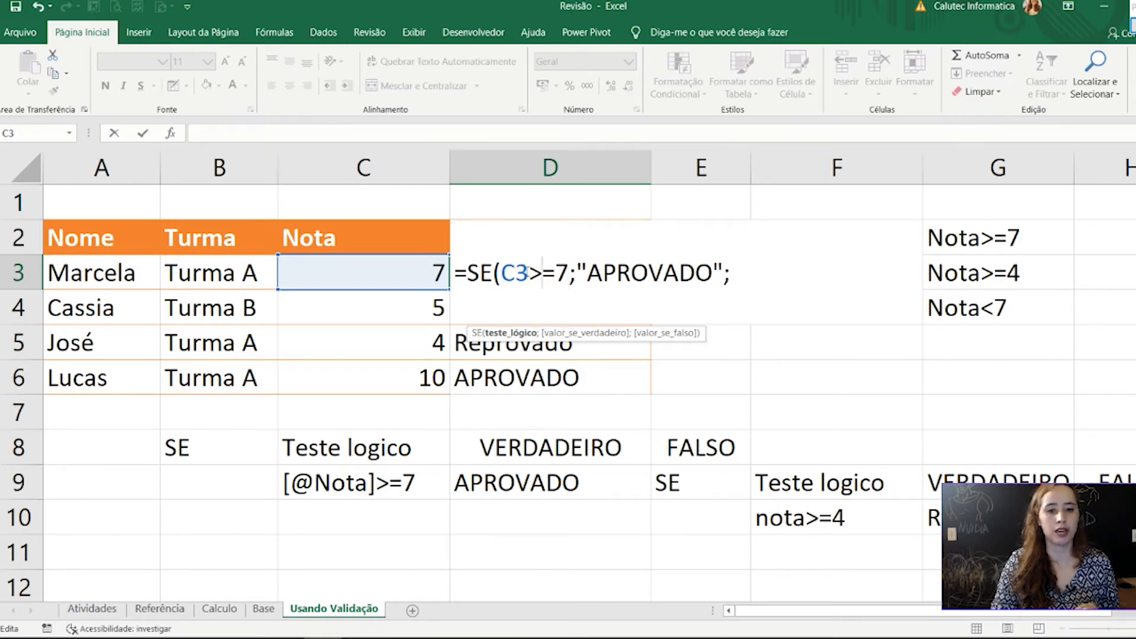
{"action": "left_click", "coordinate": [694, 272]}
{"action": "left_click", "coordinate": [519, 299]}
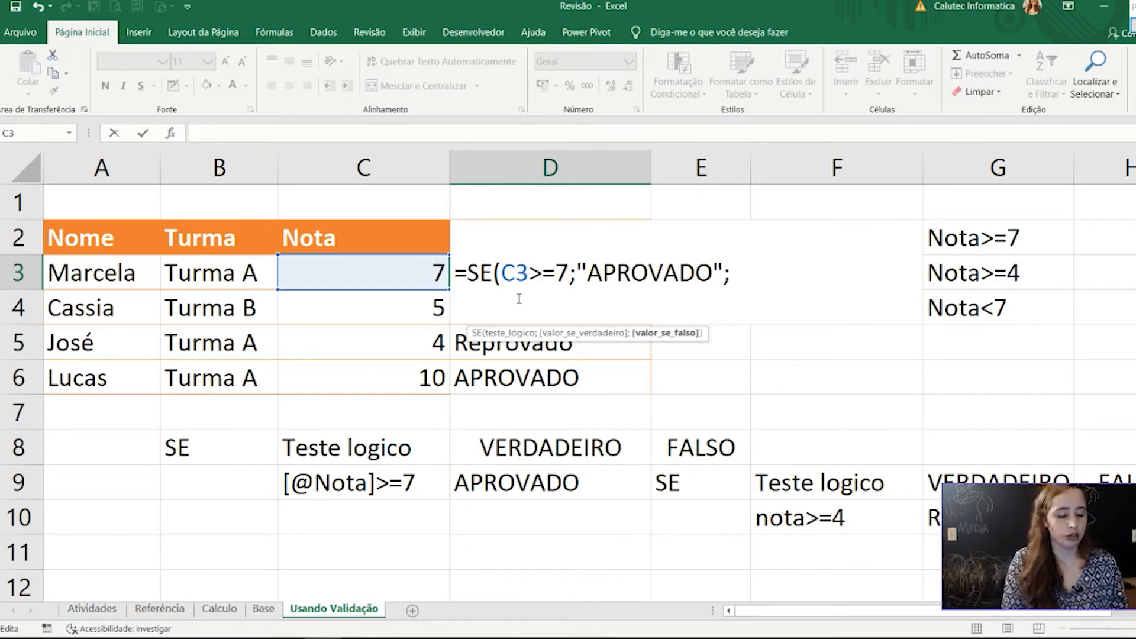
{"action": "type", "text": "SE("}
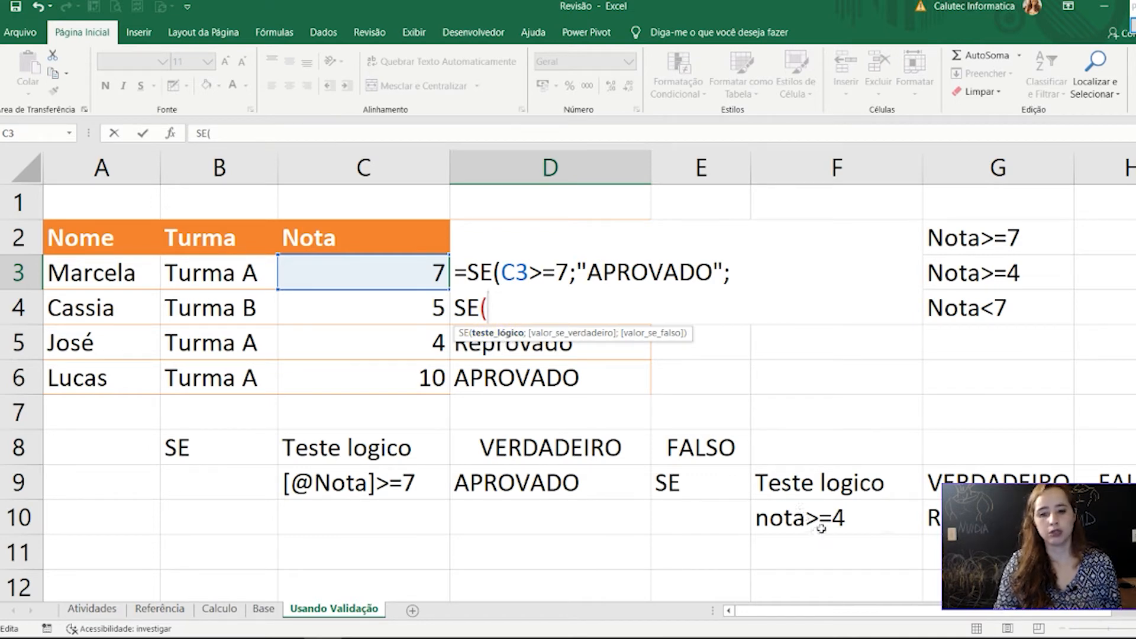
{"action": "left_click", "coordinate": [386, 272]}
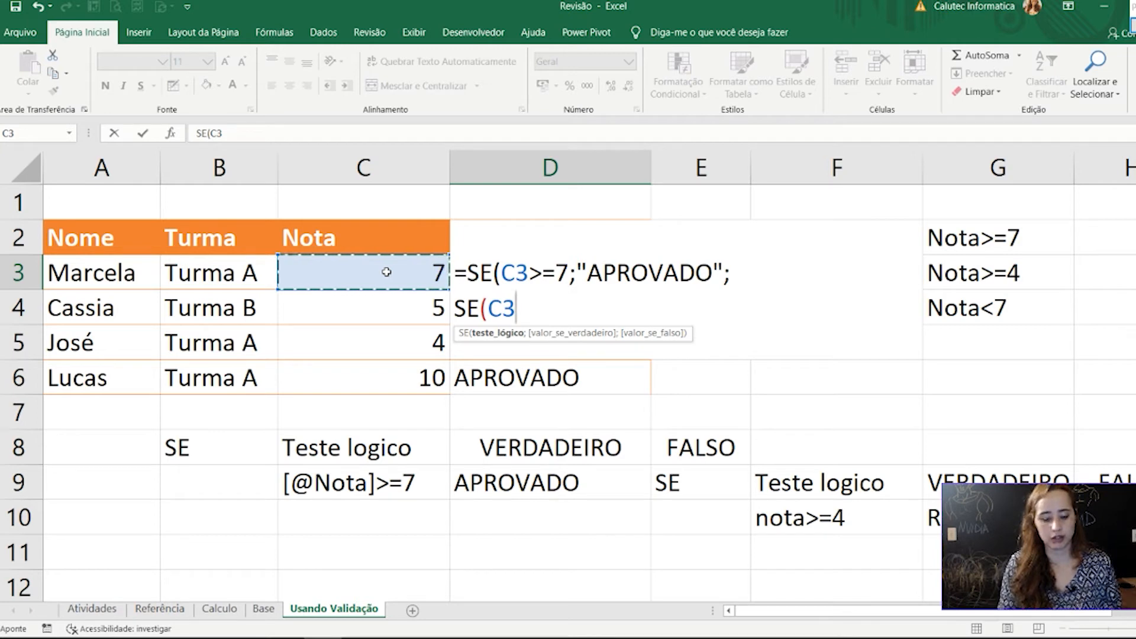
{"action": "type", "text": ">"}
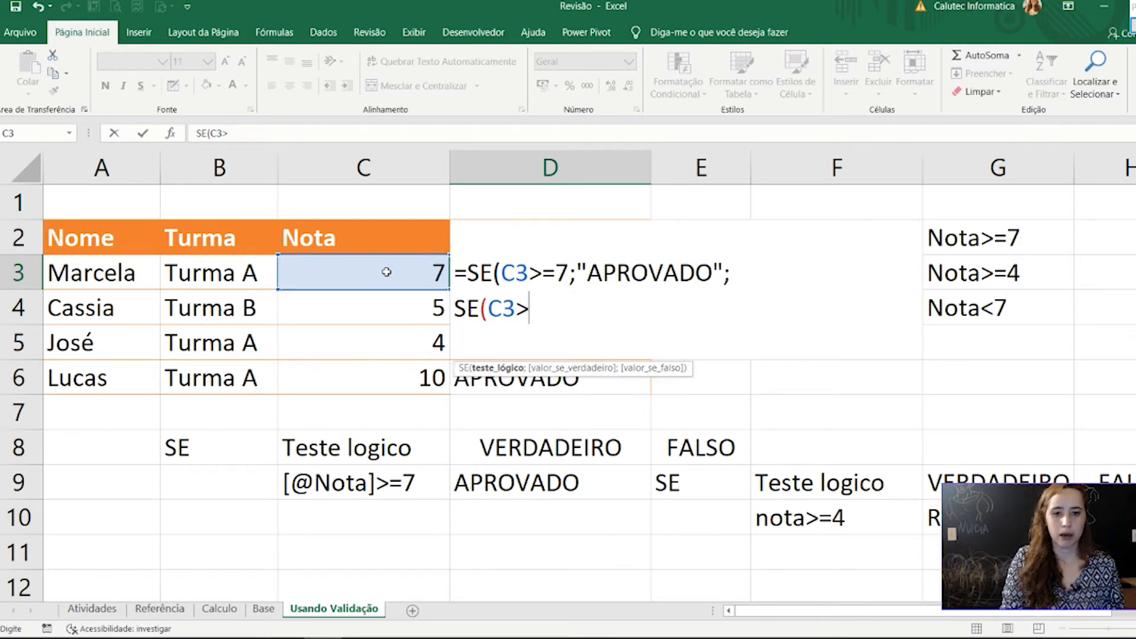
{"action": "type", "text": "="}
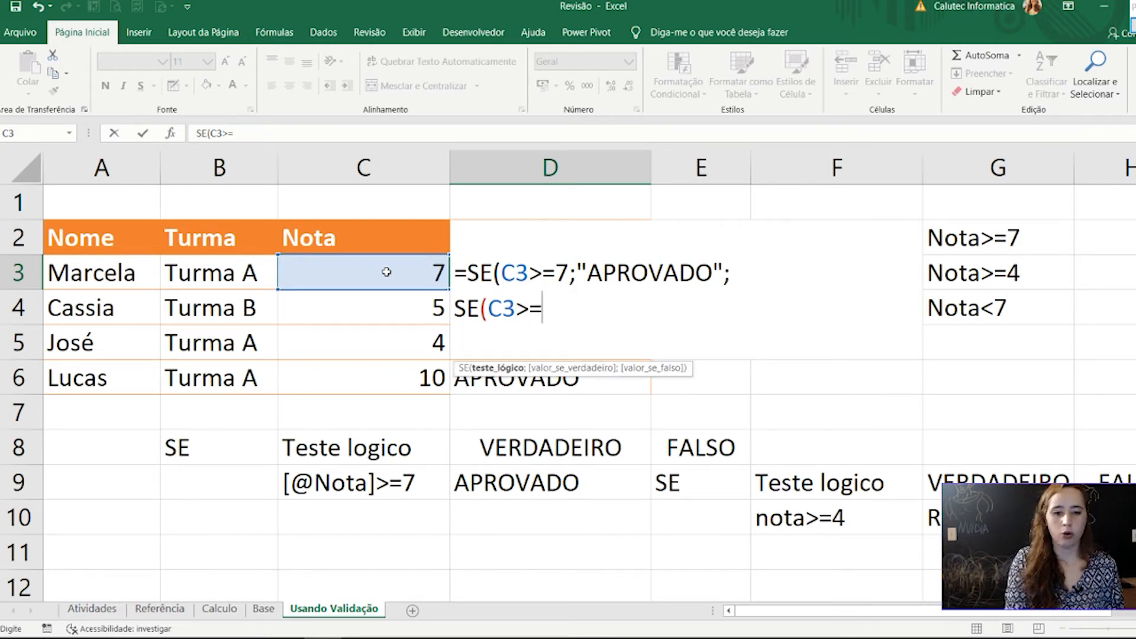
{"action": "type", "text": "4"}
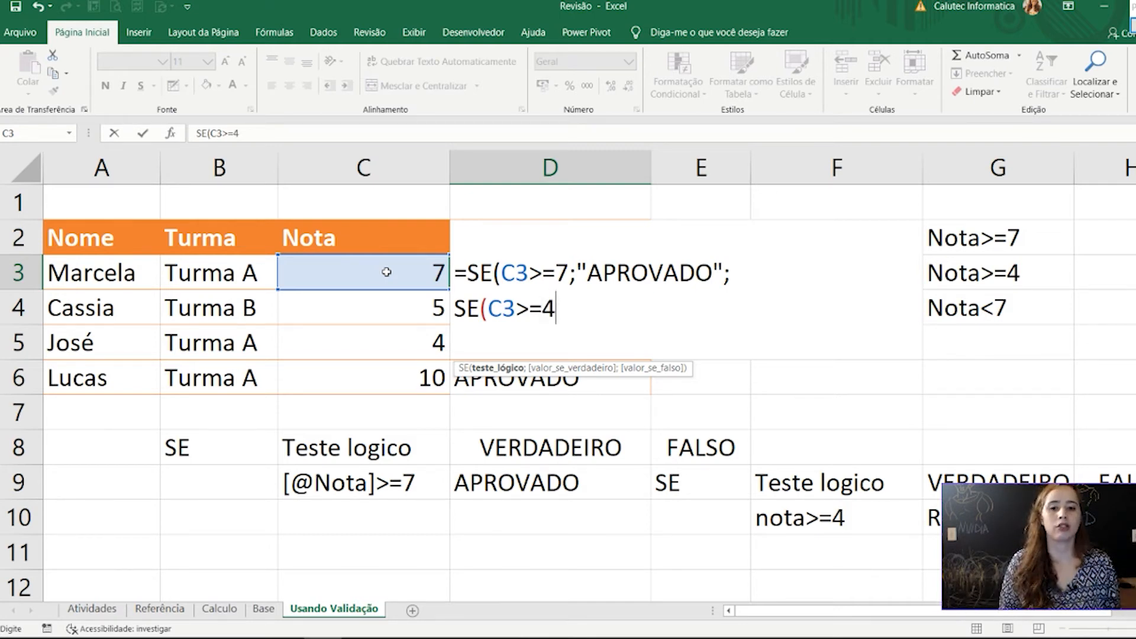
Step: Set "Recuperação" as the nested SE's true value
{"action": "type", "text": ";\""}
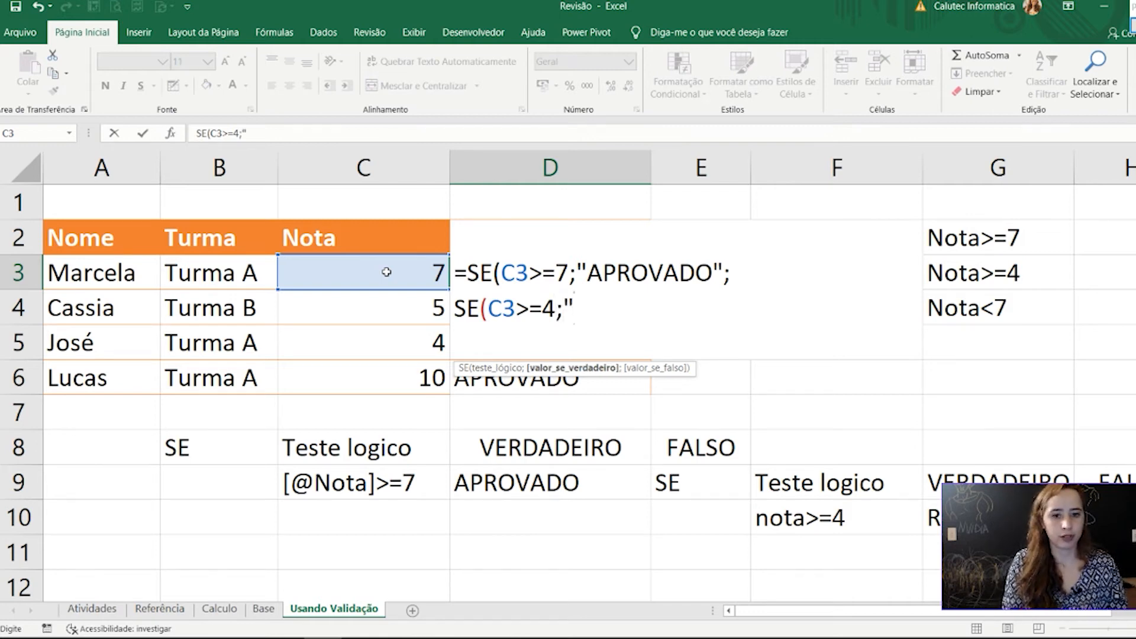
{"action": "type", "text": "R"}
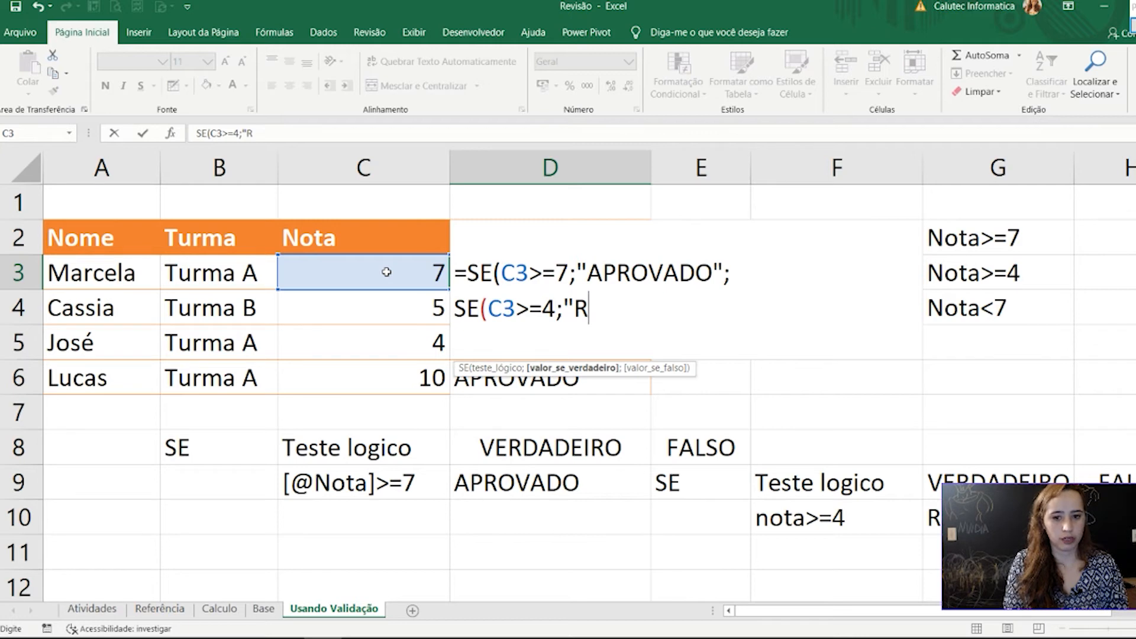
{"action": "type", "text": "ecupera"}
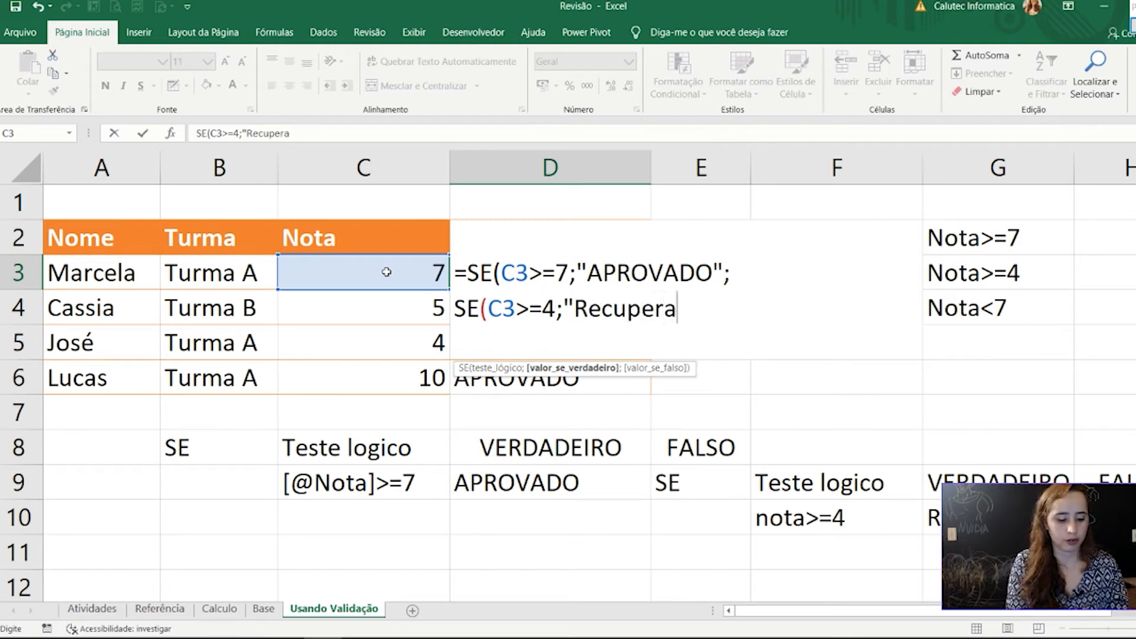
{"action": "type", "text": "ção\""}
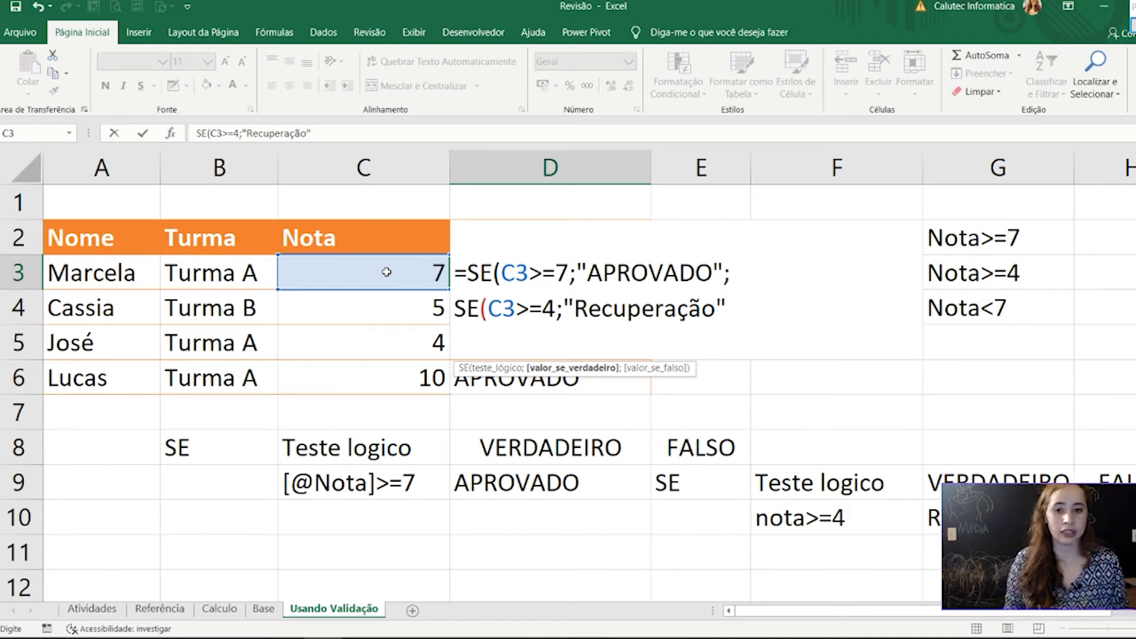
Step: Set "Reprovado" as the nested SE's false value, close the nested SE and place this argument on its own line
{"action": "type", "text": ";"}
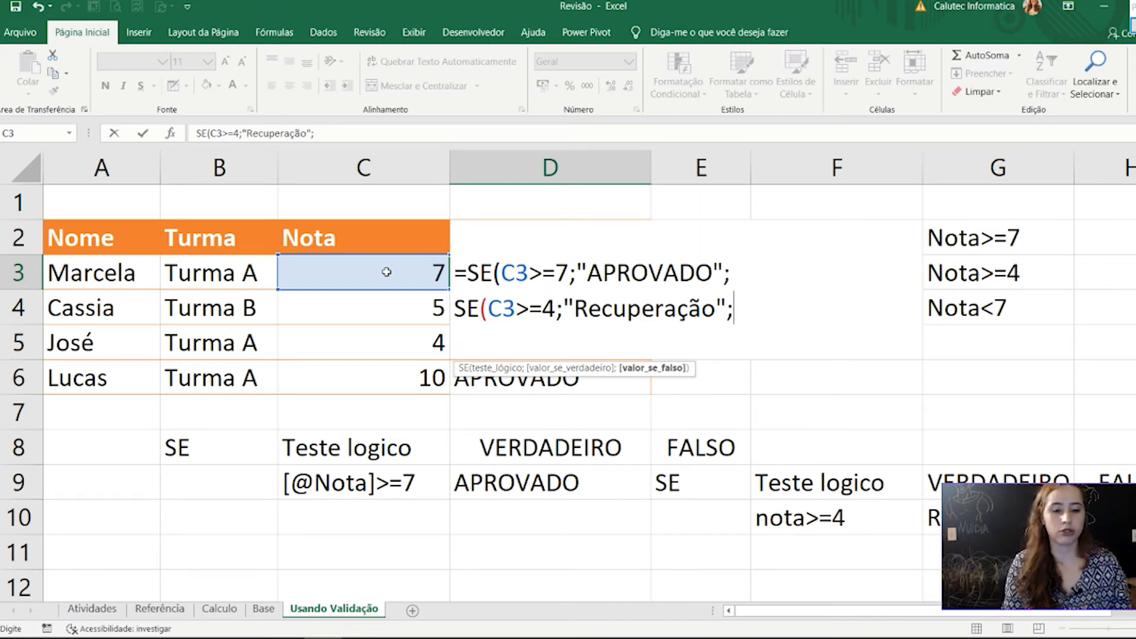
{"action": "type", "text": "\""}
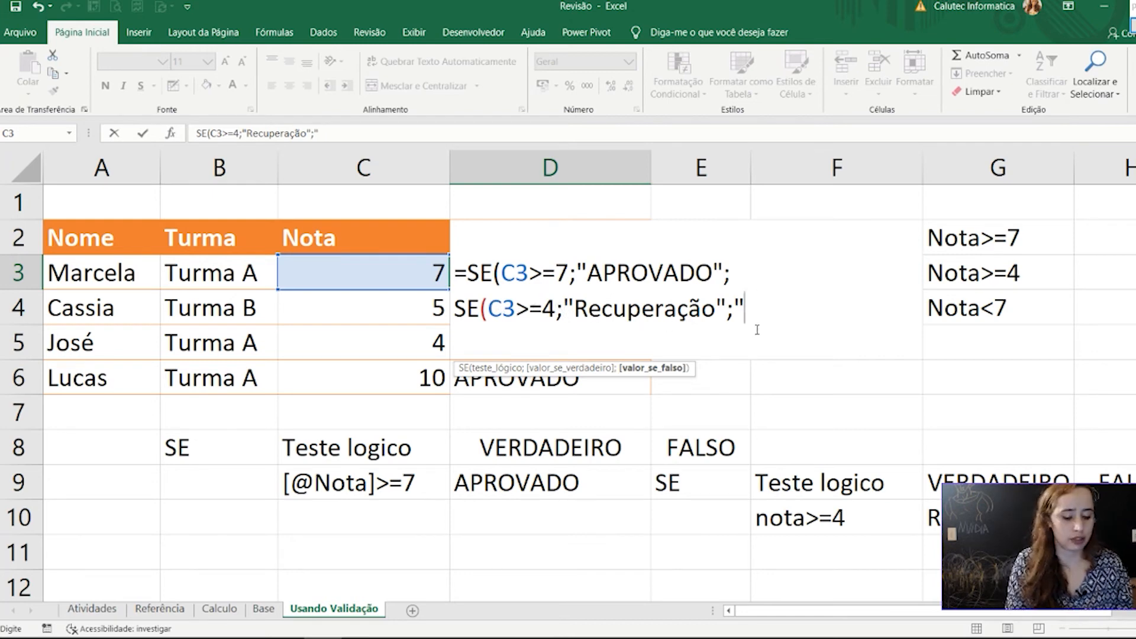
{"action": "type", "text": "Reprovado\")"}
{"action": "left_click", "coordinate": [736, 309]}
{"action": "key", "text": "alt+Return"}
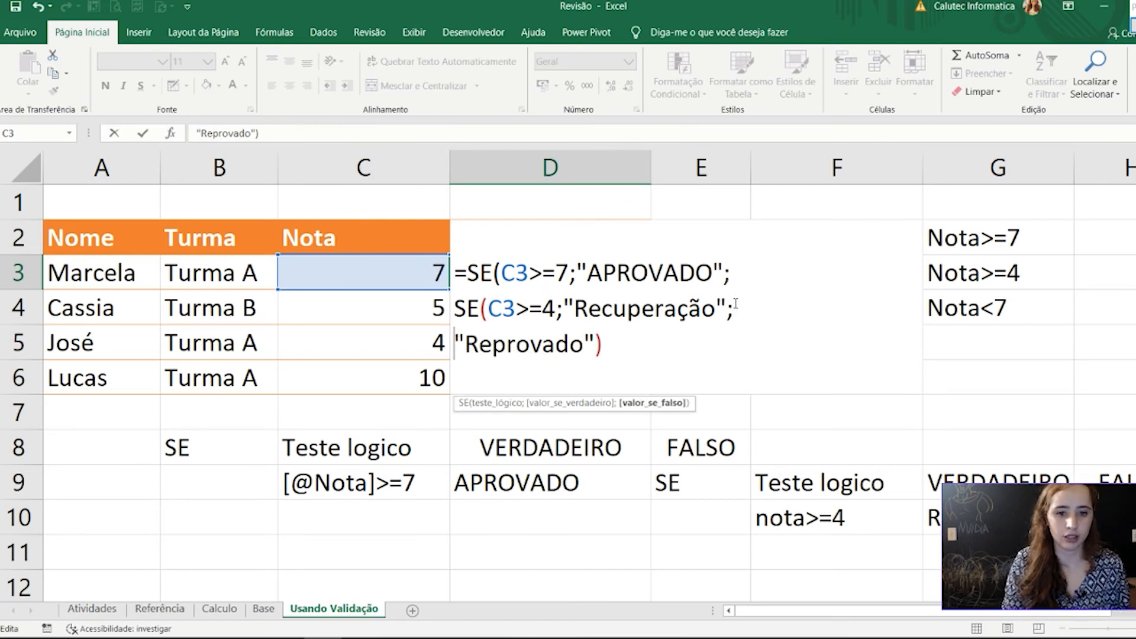
Step: Review both SE parts of the D3 formula, try to commit it and decline the proposed correction
{"action": "double_click", "coordinate": [514, 273]}
{"action": "left_click_drag", "start_coordinate": [514, 273], "coordinate": [744, 280]}
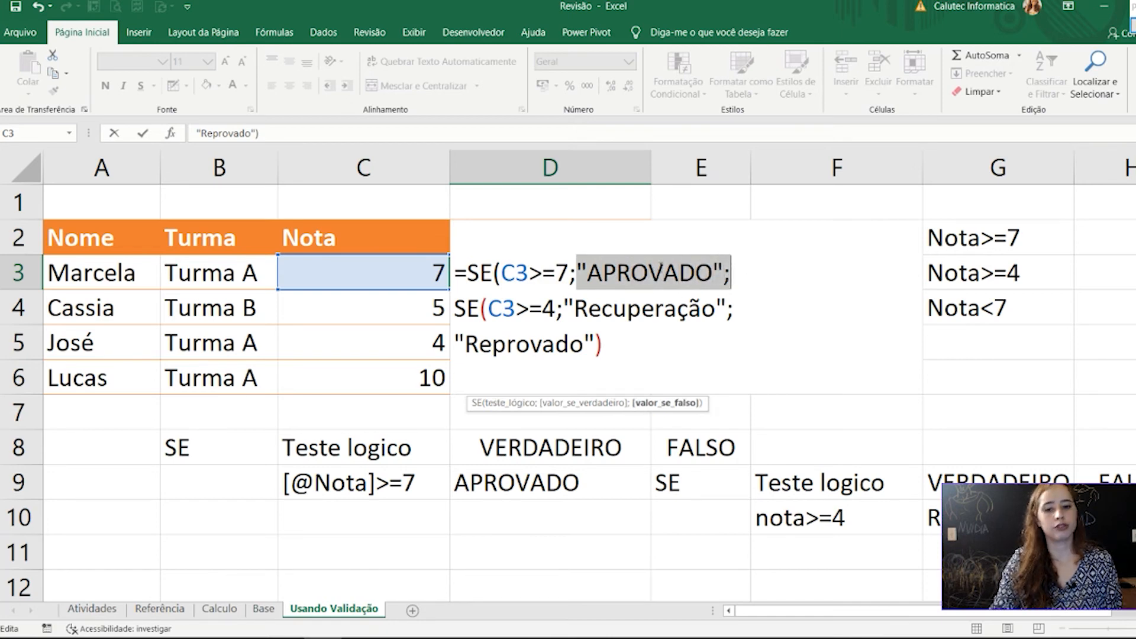
{"action": "left_click_drag", "start_coordinate": [456, 308], "coordinate": [636, 309]}
{"action": "key", "text": "Return"}
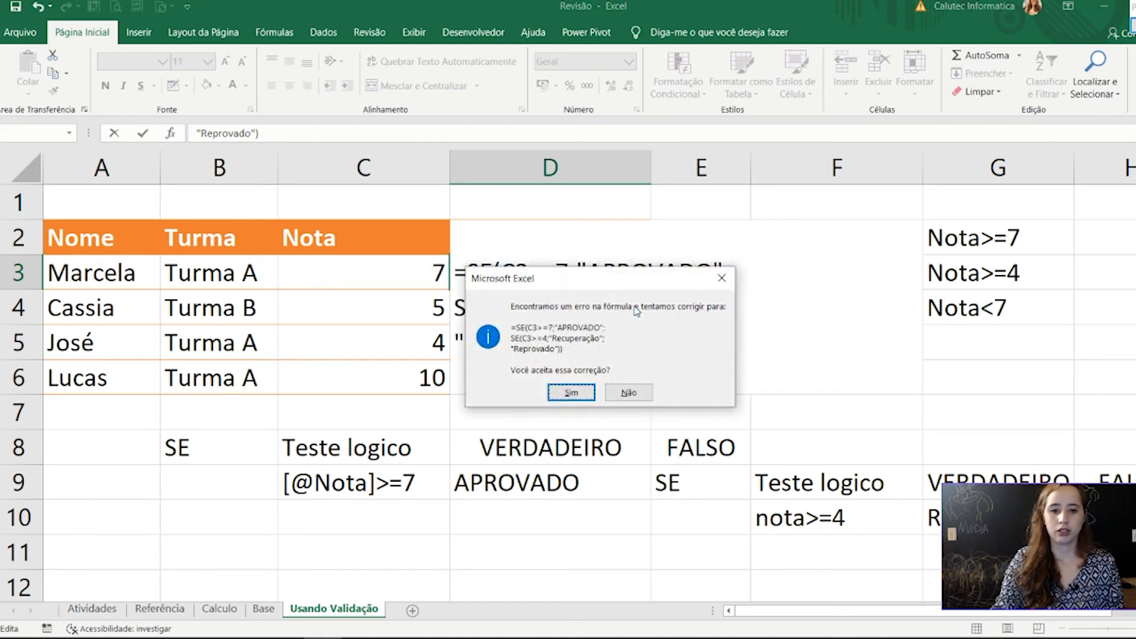
{"action": "left_click", "coordinate": [721, 278]}
{"action": "left_click", "coordinate": [599, 368]}
{"action": "left_click", "coordinate": [590, 356]}
Step: Add the outer SE's closing parenthesis, commit the formula in D3 and fill it down through D6
{"action": "left_click", "coordinate": [494, 272]}
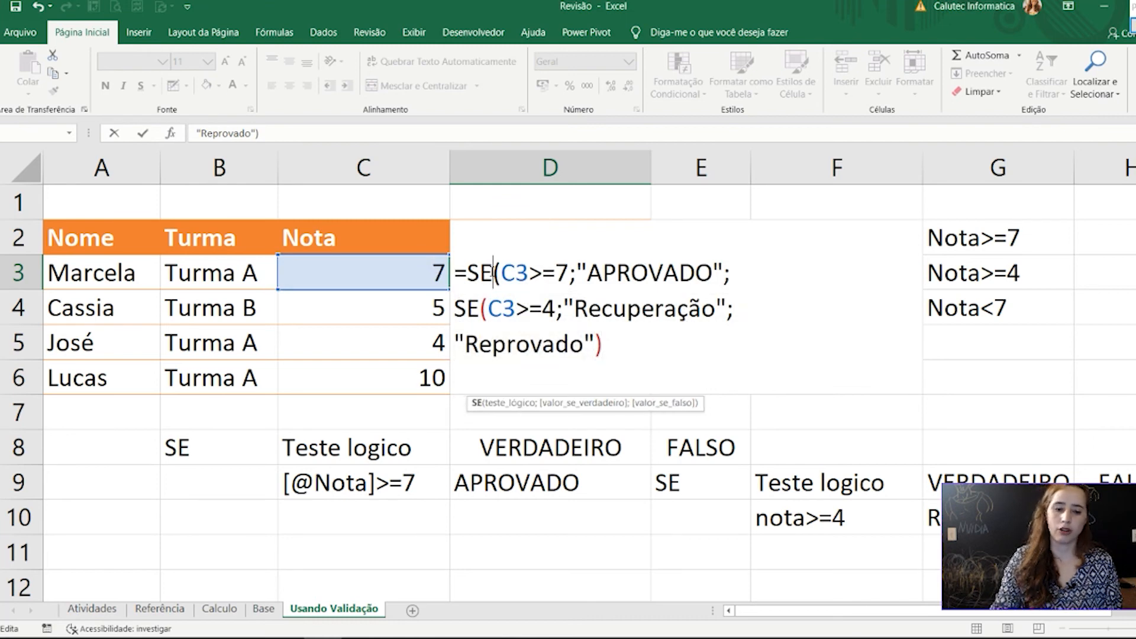
{"action": "left_click", "coordinate": [487, 309]}
{"action": "left_click", "coordinate": [598, 345]}
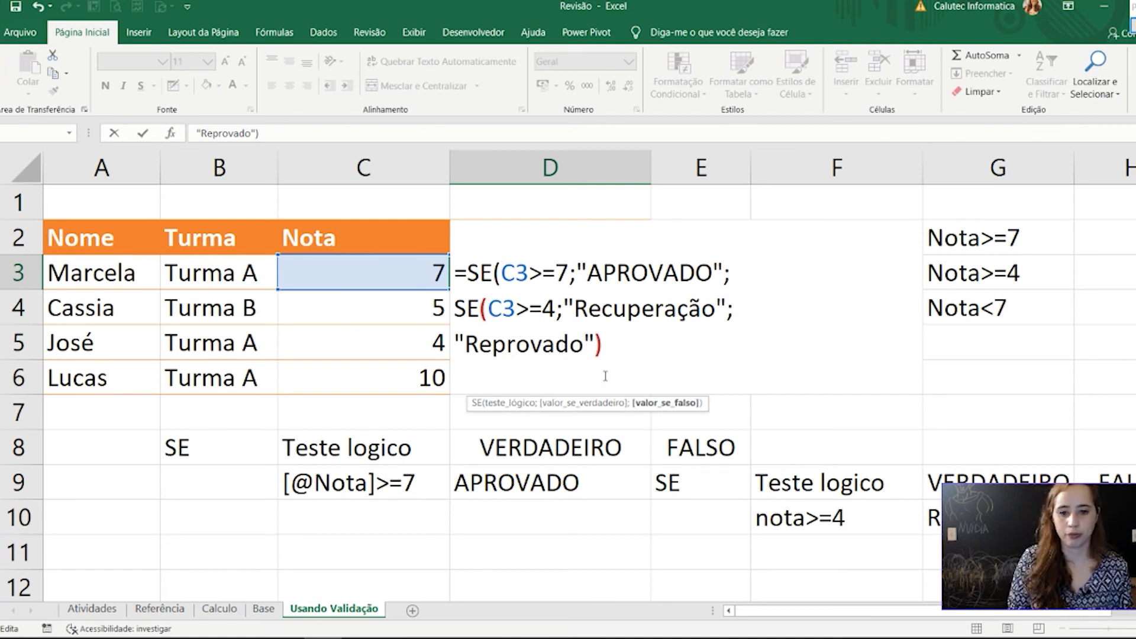
{"action": "type", "text": ")"}
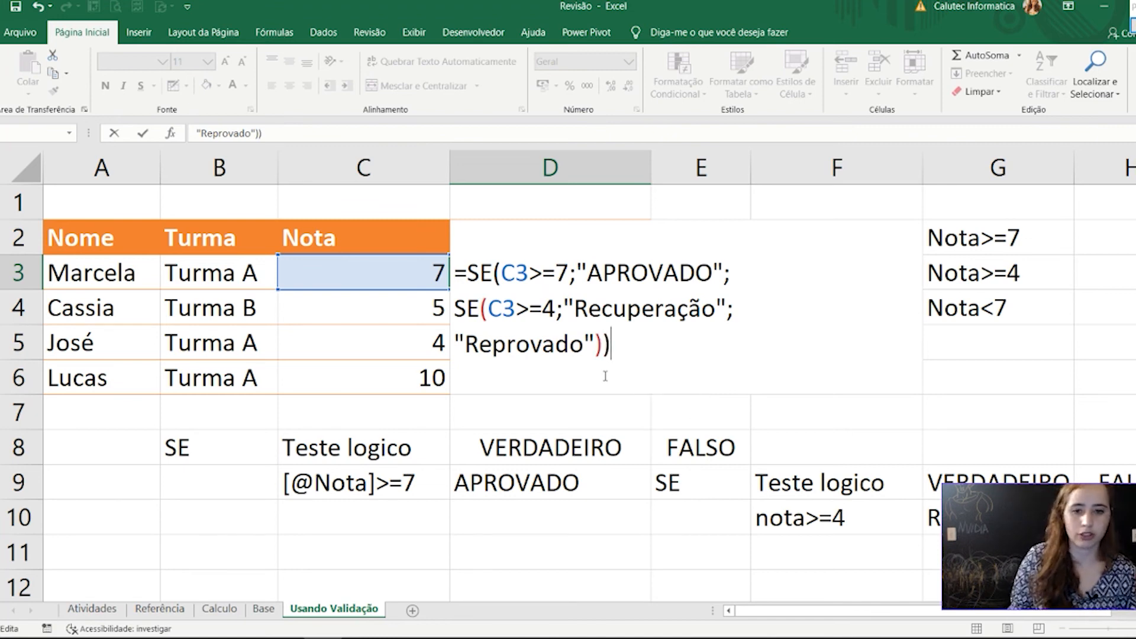
{"action": "key", "text": "Return"}
{"action": "left_click", "coordinate": [575, 272]}
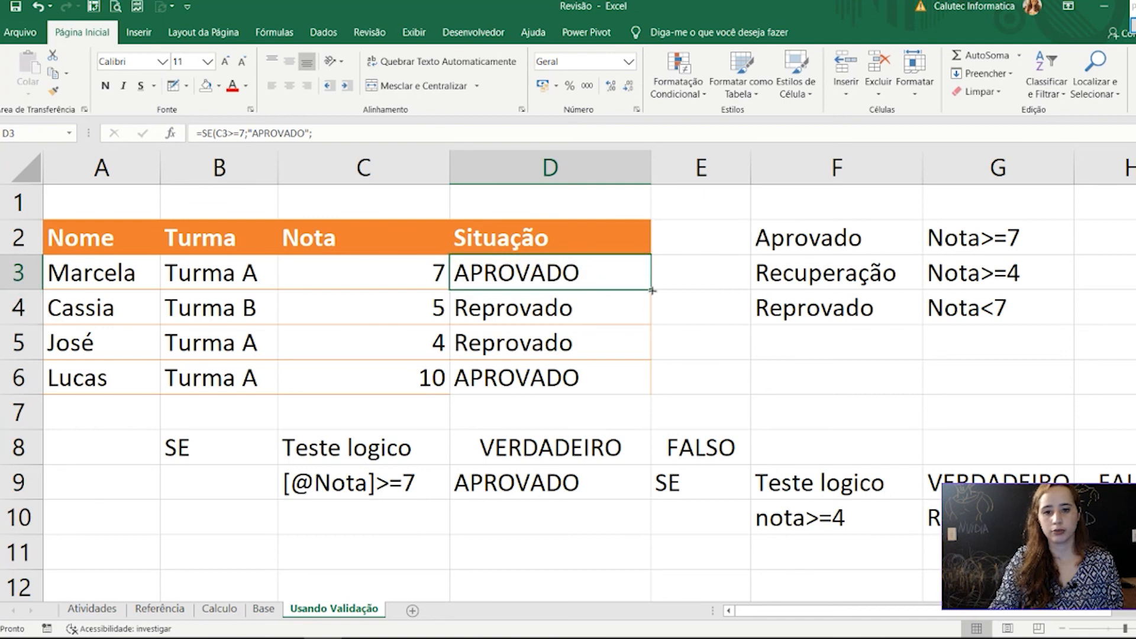
{"action": "left_click_drag", "start_coordinate": [651, 291], "coordinate": [647, 387]}
Step: Set the Nota in C4 to 3,9 to test the Situação formula
{"action": "left_click", "coordinate": [410, 310]}
{"action": "left_click", "coordinate": [416, 334]}
{"action": "left_click", "coordinate": [416, 307]}
{"action": "type", "text": "3,9"}
{"action": "key", "text": "Return"}
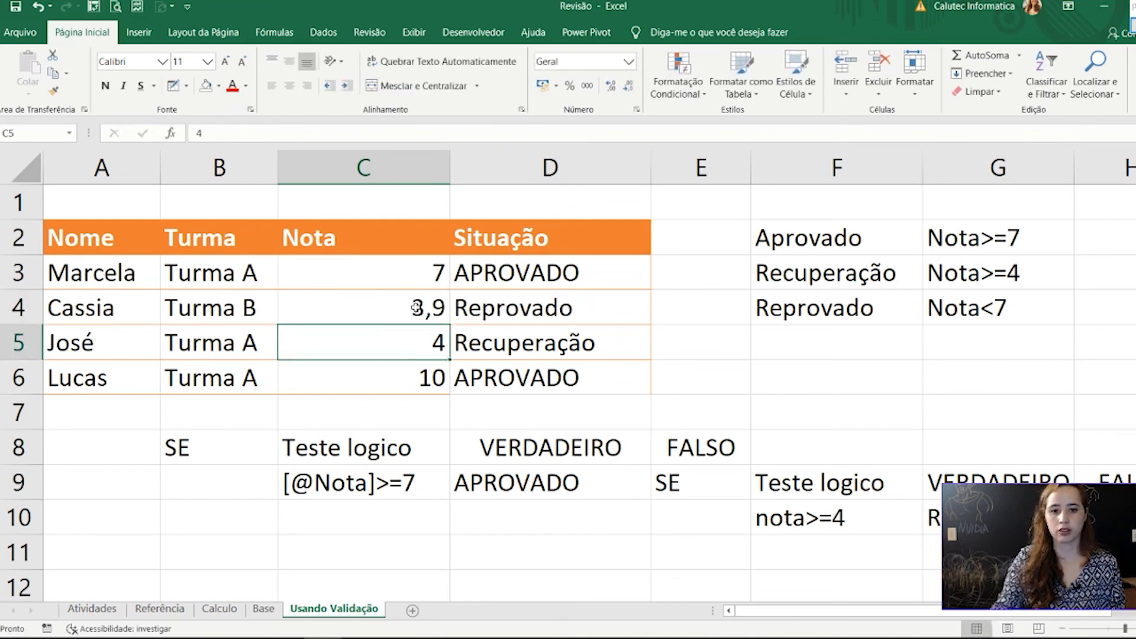
Step: Set the Nota values in C4 and C6 to 3 to test the Situação formula
{"action": "left_click", "coordinate": [470, 314]}
{"action": "left_click", "coordinate": [416, 298]}
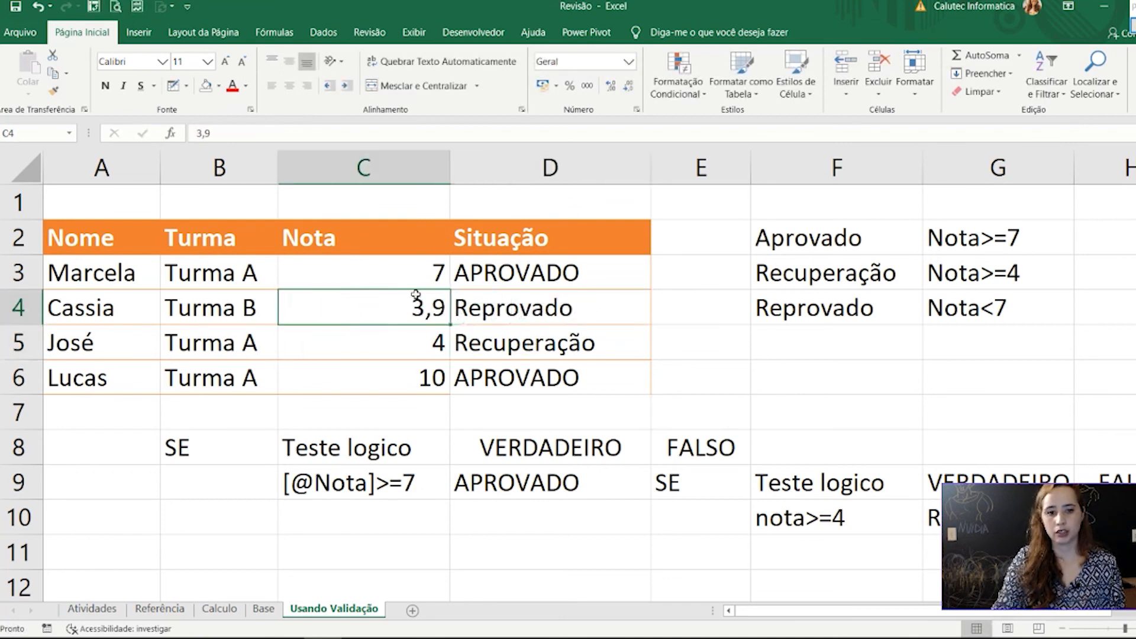
{"action": "type", "text": "3"}
{"action": "key", "text": "Return"}
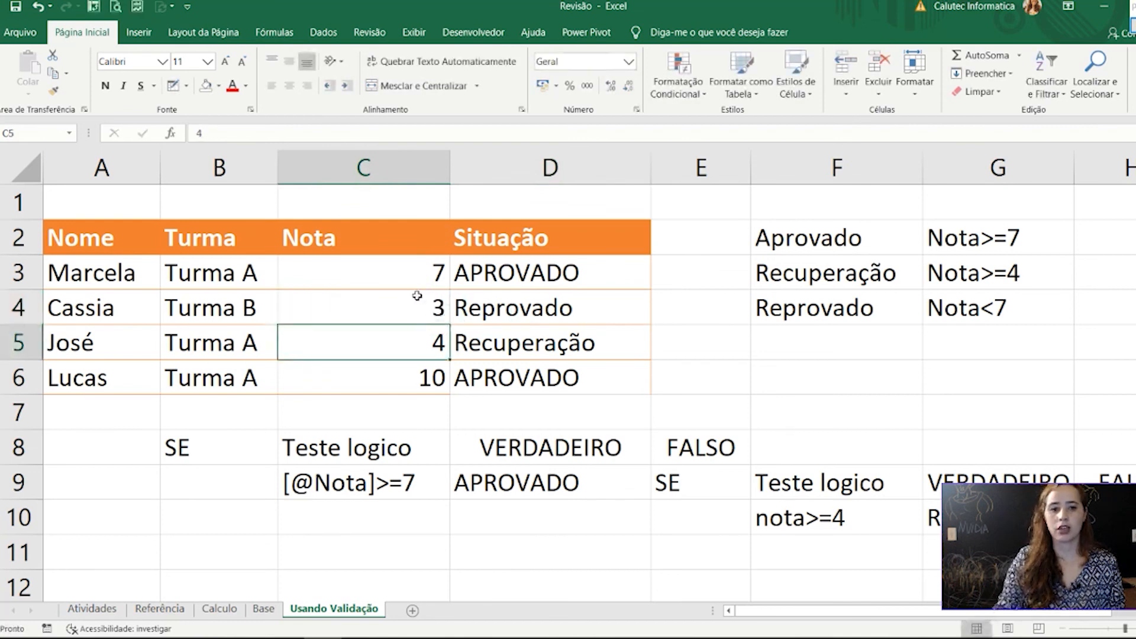
{"action": "left_click", "coordinate": [415, 378]}
{"action": "type", "text": "3"}
{"action": "key", "text": "Return"}
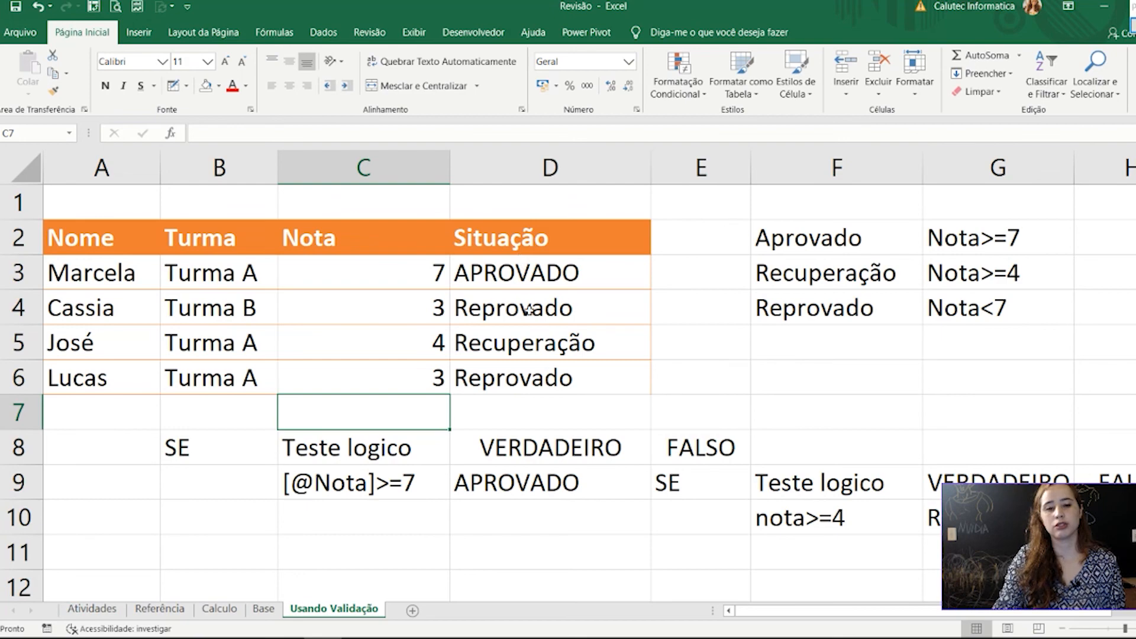
Step: Review the grade in C3 and the nested SE formula in D3
{"action": "left_click", "coordinate": [426, 271]}
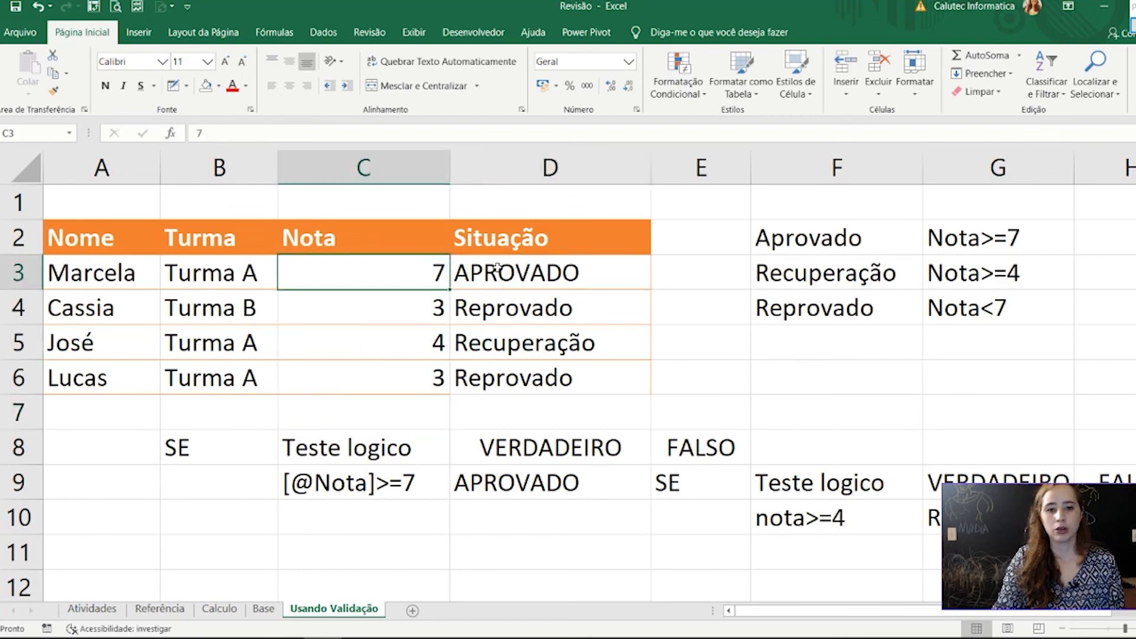
{"action": "double_click", "coordinate": [632, 266]}
{"action": "key", "text": "Return"}
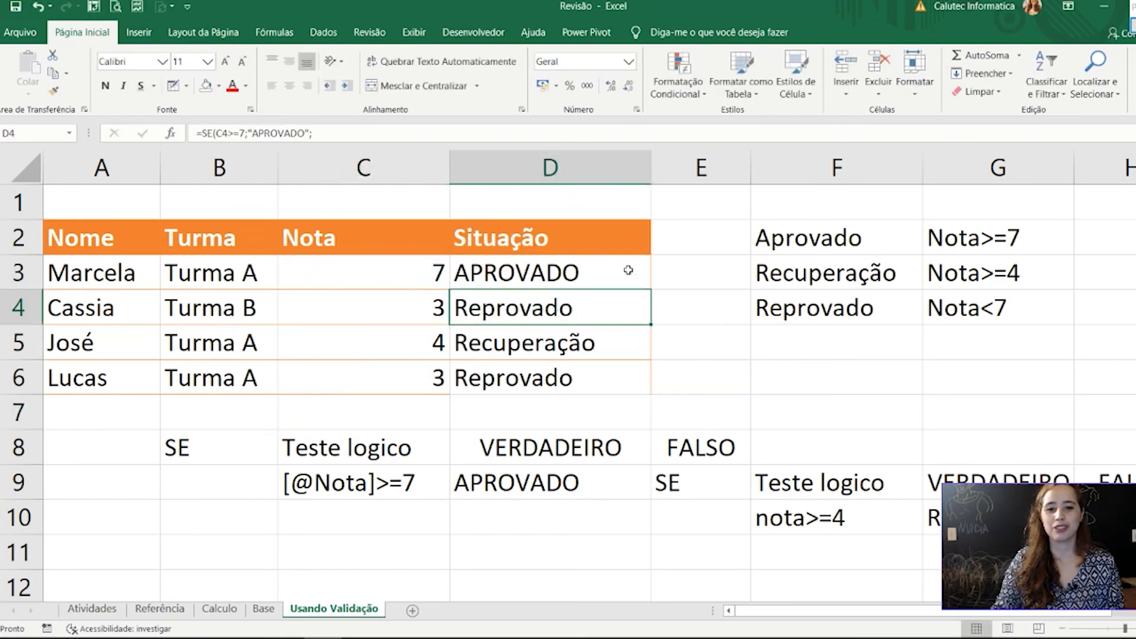